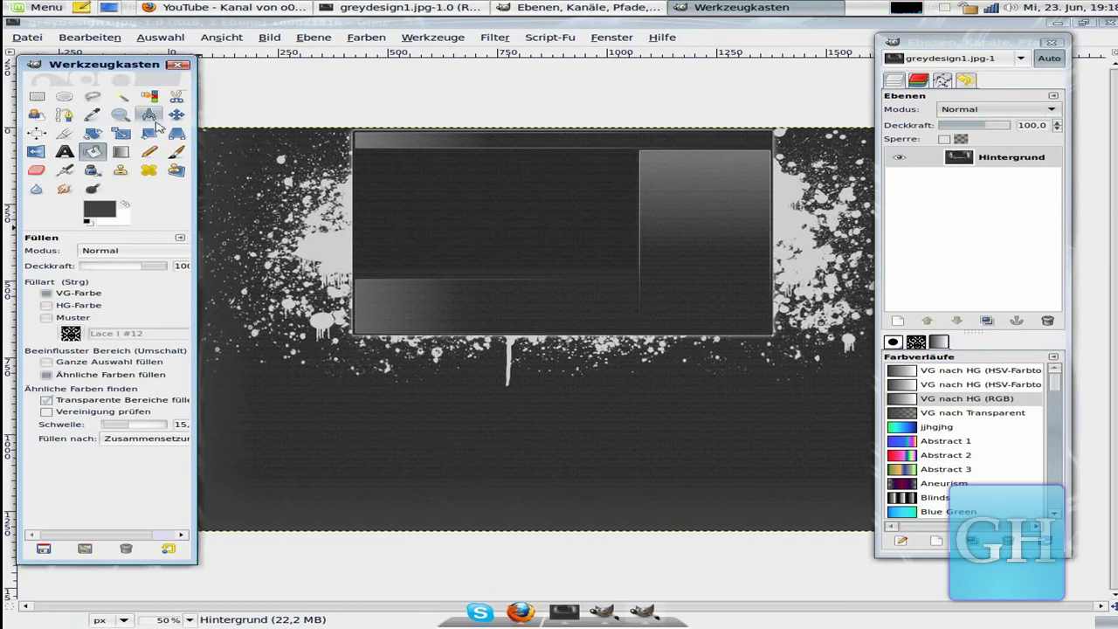
Zoom in on the finished design and review the YouTube channel page in the browser.
left_click(121, 114)
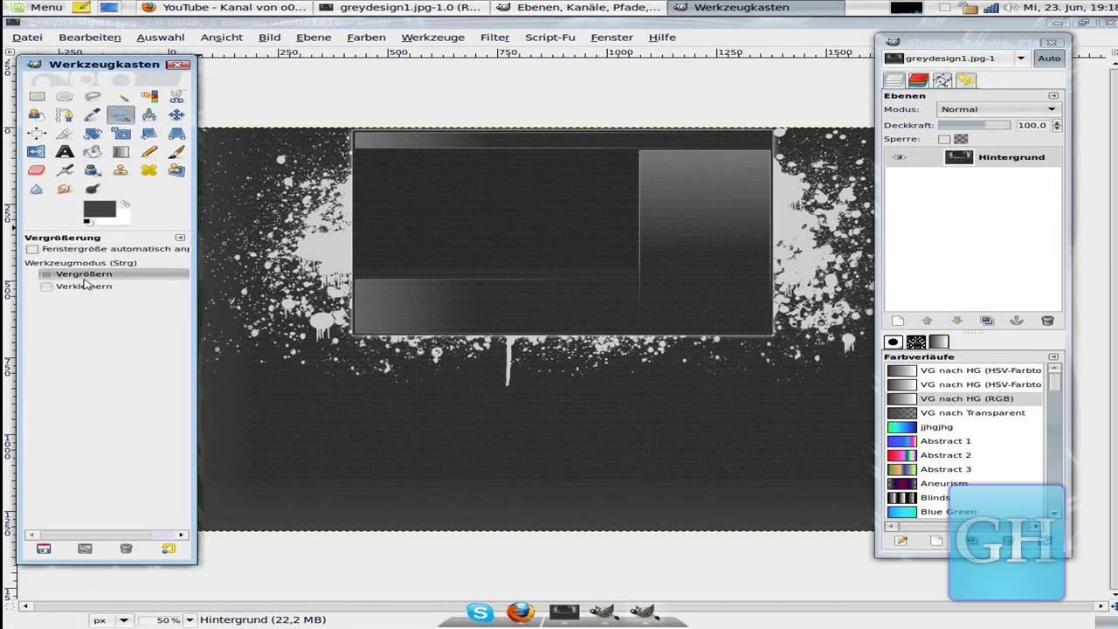
left_click(333, 268)
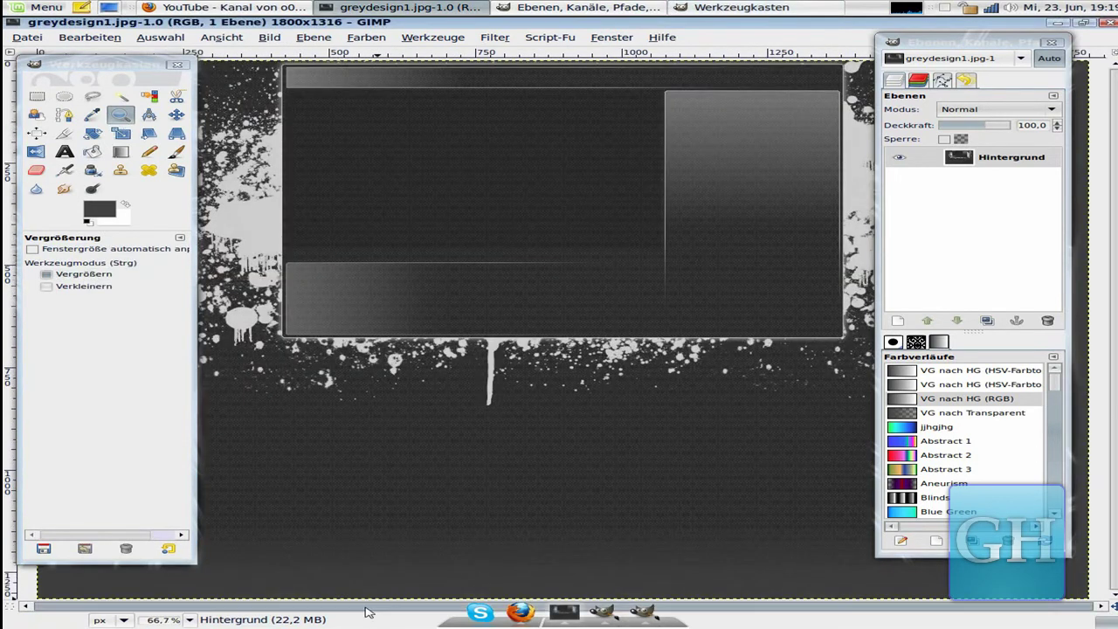
left_click(228, 7)
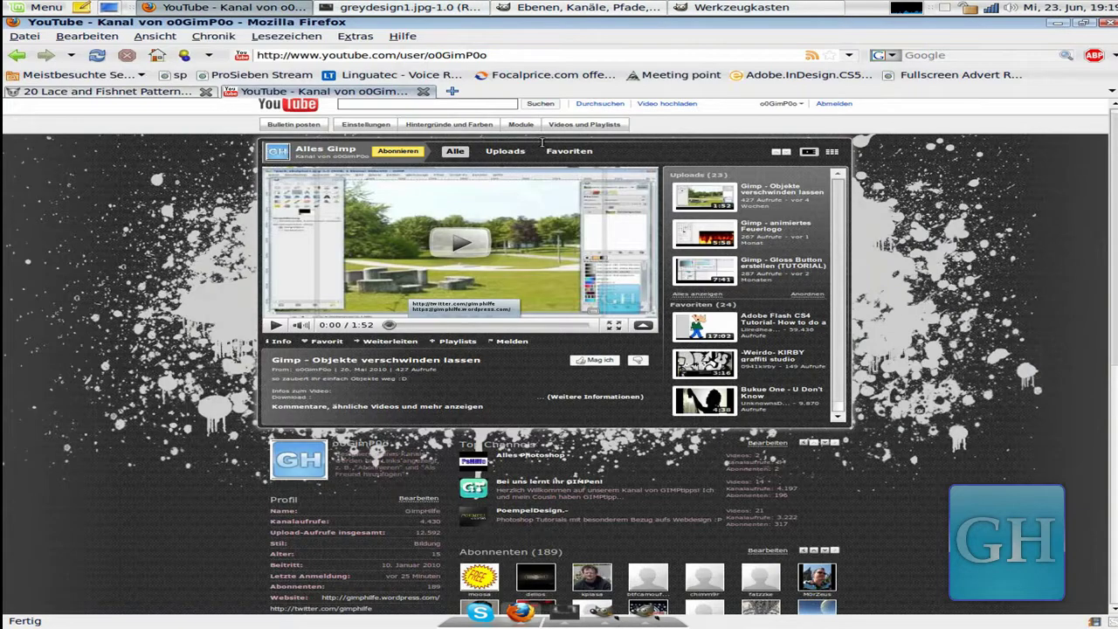
scroll(1116, 181, "down", 1)
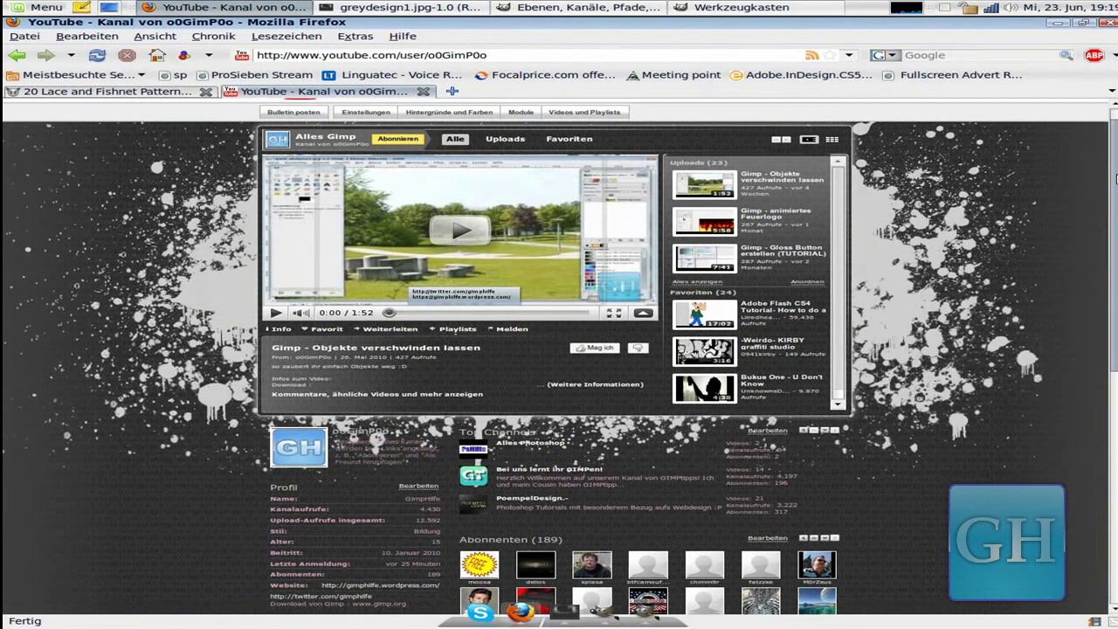
scroll(1115, 171, "up", 1)
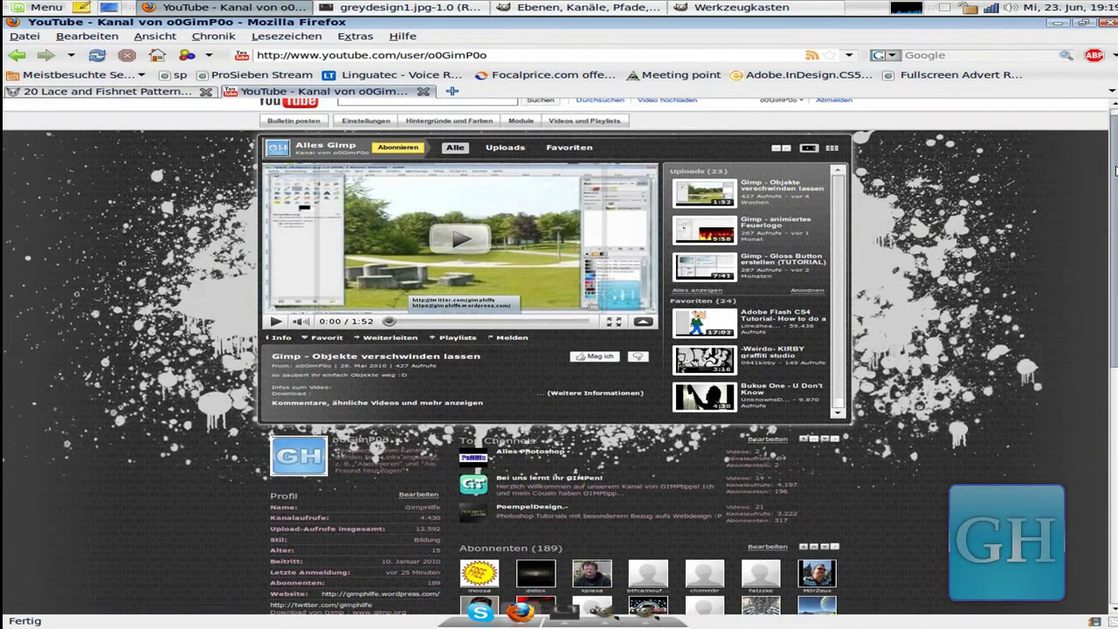
left_click(382, 7)
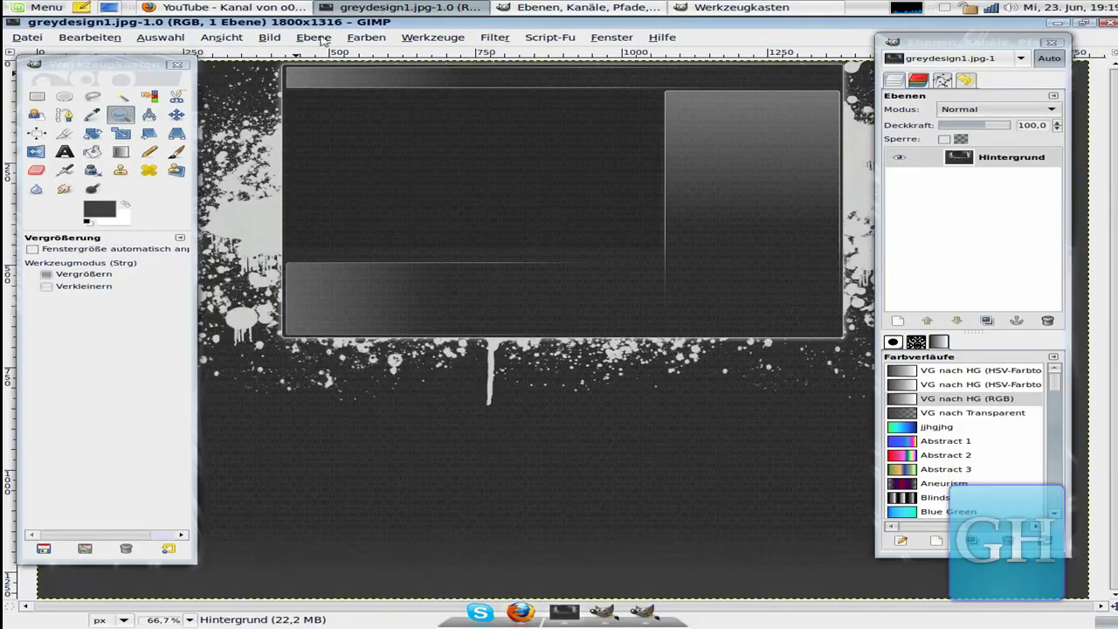
Open yt-channel-vorlage-by-o0GimP0o.xcf, maximize its window and select the LÖSCH MICH layer.
left_click(26, 37)
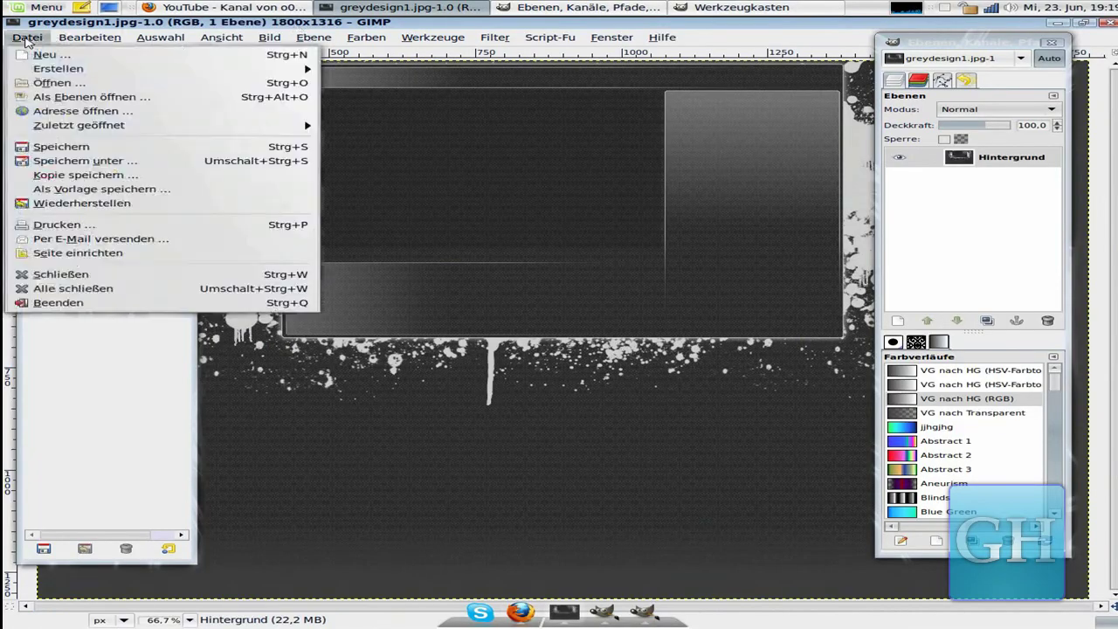
left_click(52, 83)
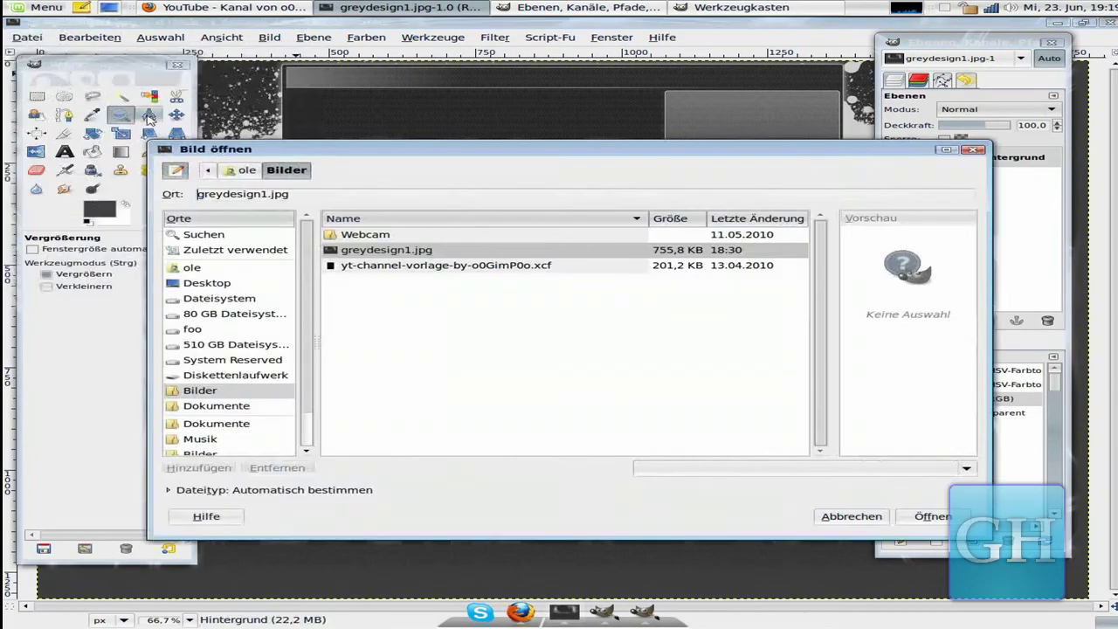
left_click(471, 267)
left_click(931, 516)
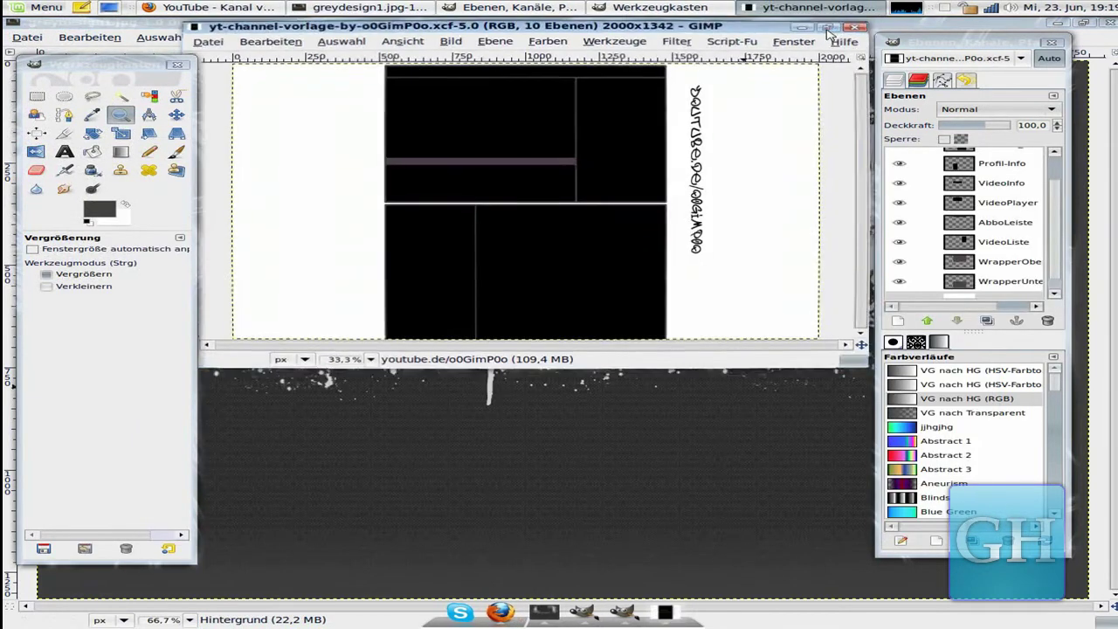
left_click(827, 31)
scroll(998, 174, "up", 2)
left_click(1004, 157)
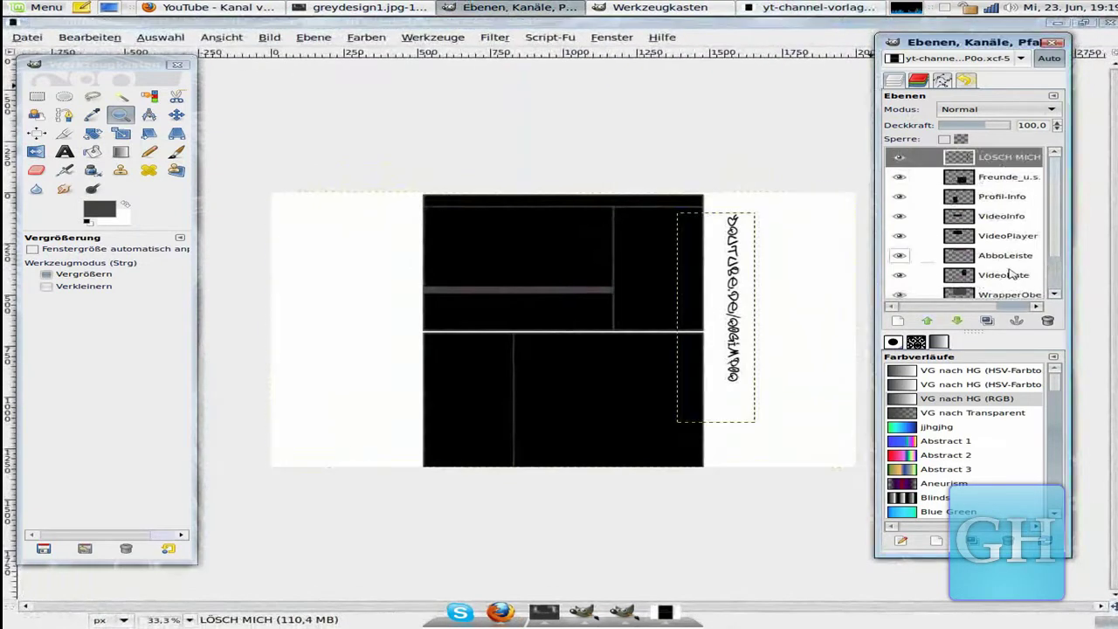
Remove the LÖSCH MICH layer and bucket-fill the white bottom layer with 414141.
left_click(1049, 323)
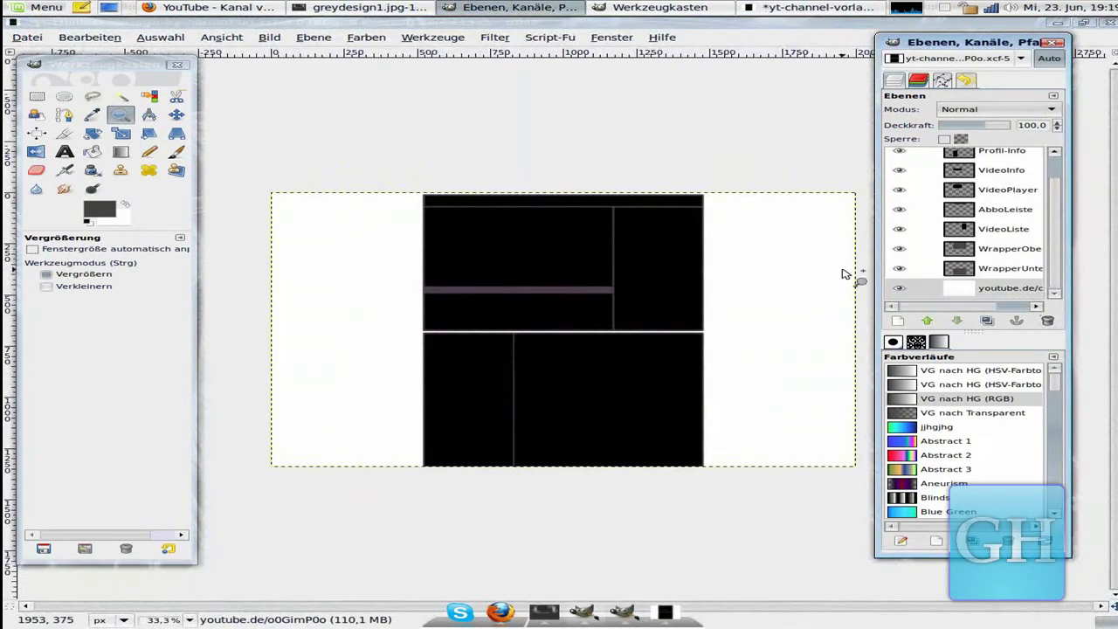
left_click(963, 289)
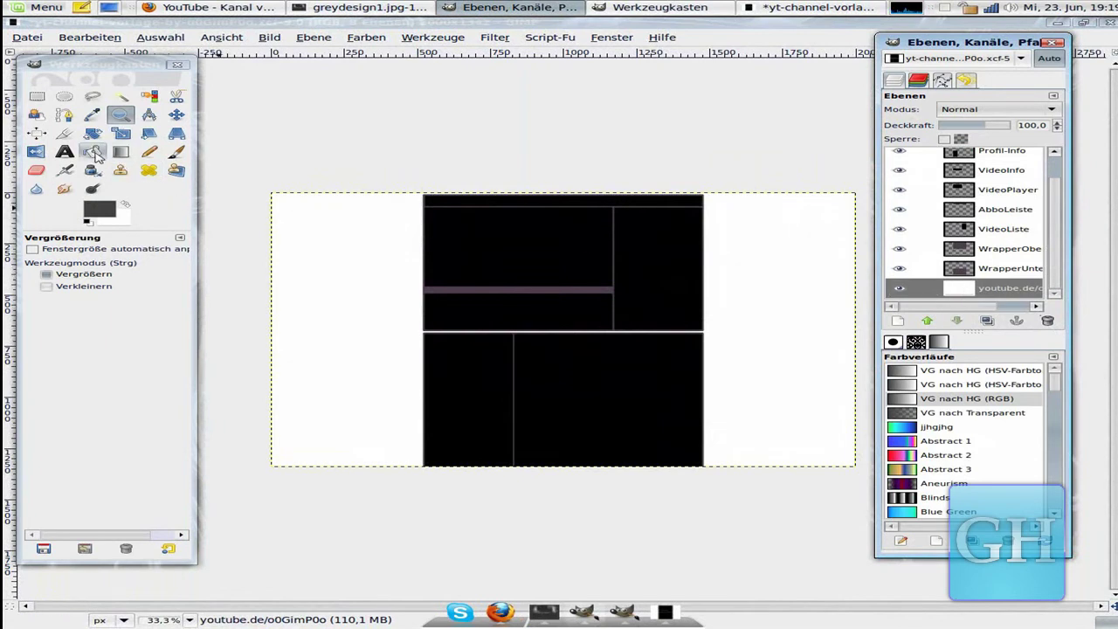
left_click(94, 152)
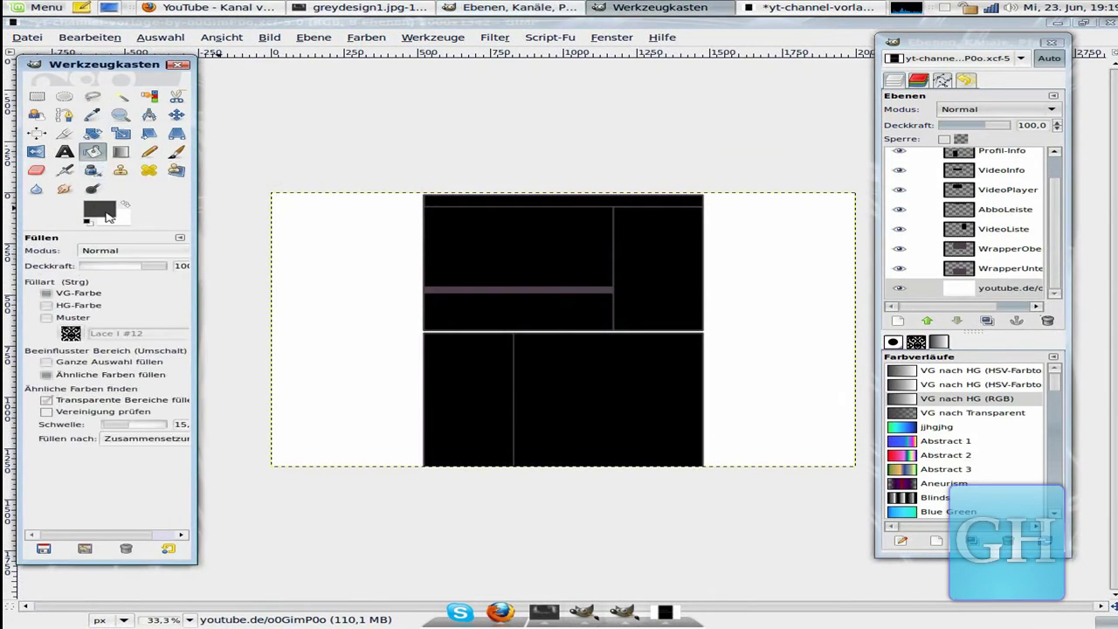
left_click(107, 215)
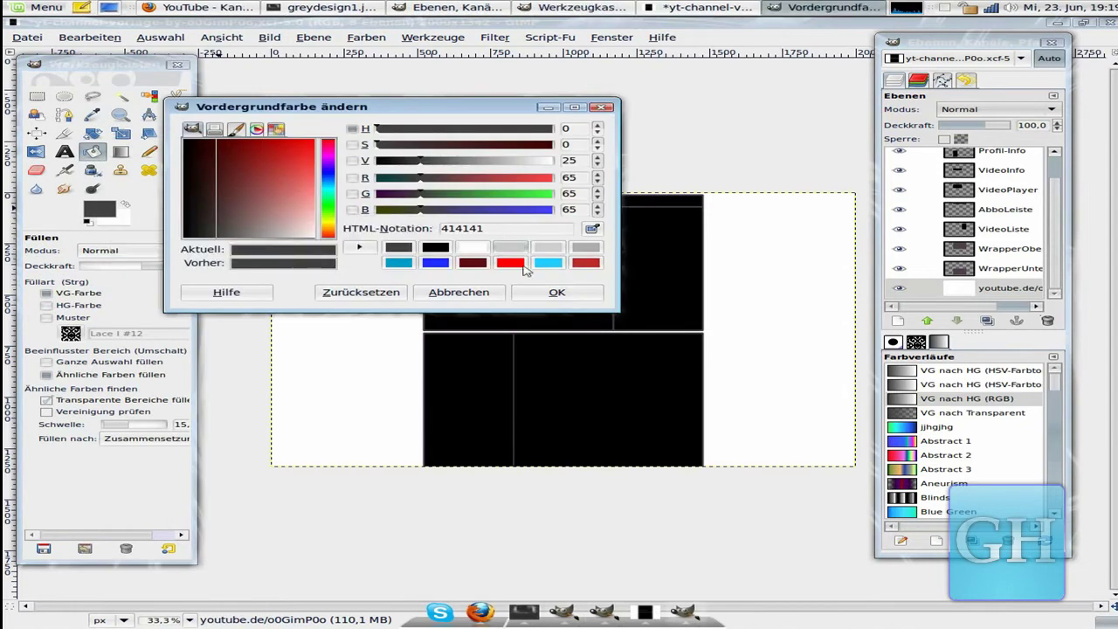
left_click(556, 292)
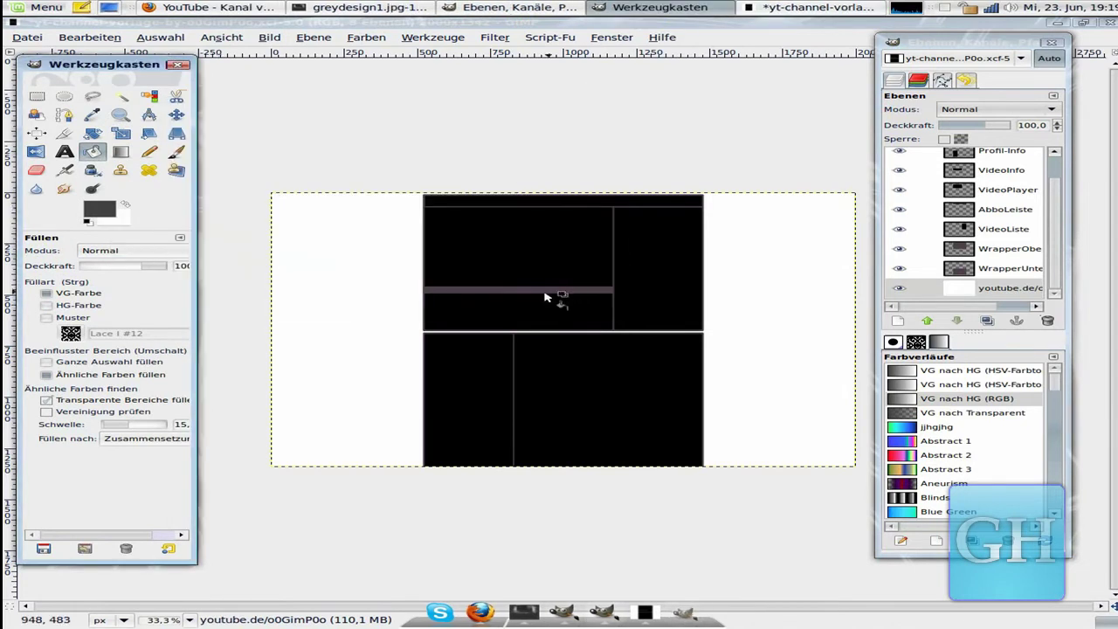
left_click(372, 306)
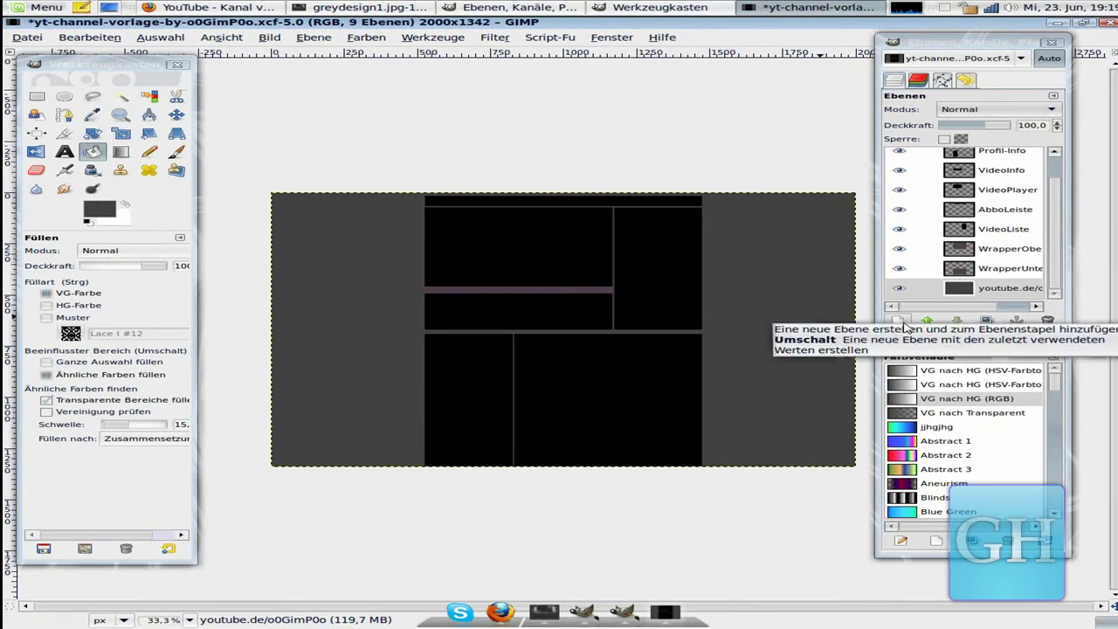
Create transparent layer 'plattern' and fill around the boxes with the Lace I #12 pattern.
left_click(900, 322)
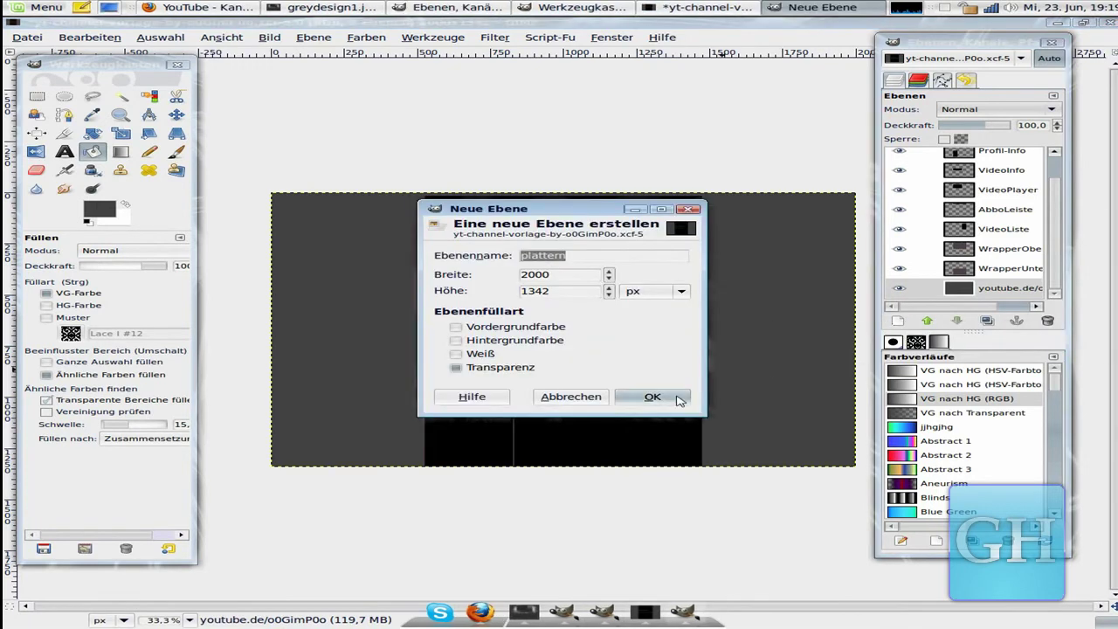
left_click(679, 398)
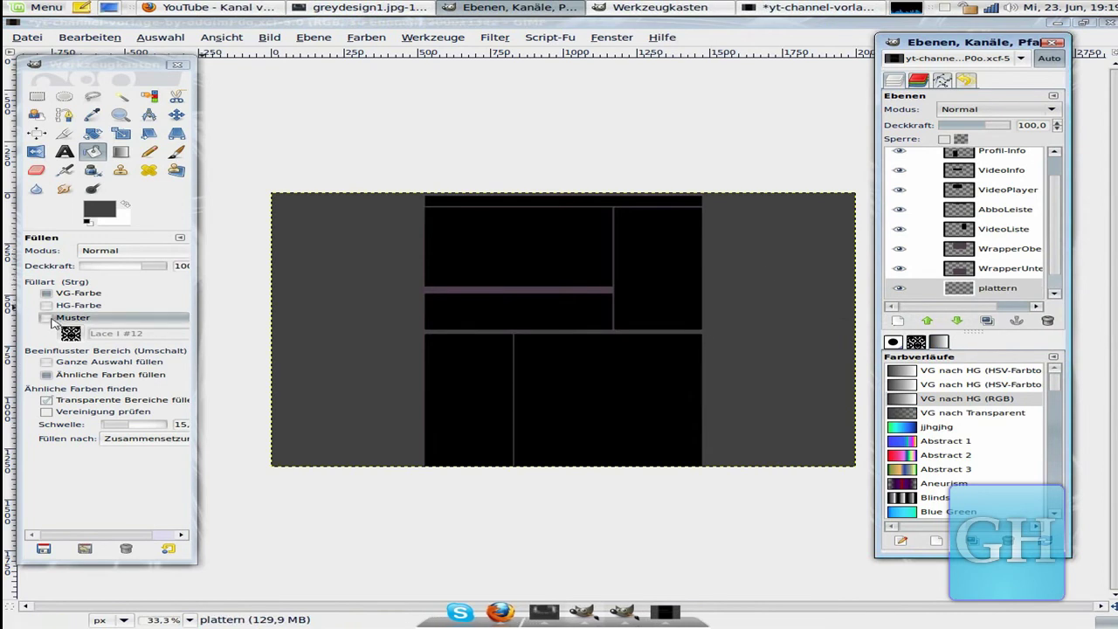
left_click(52, 321)
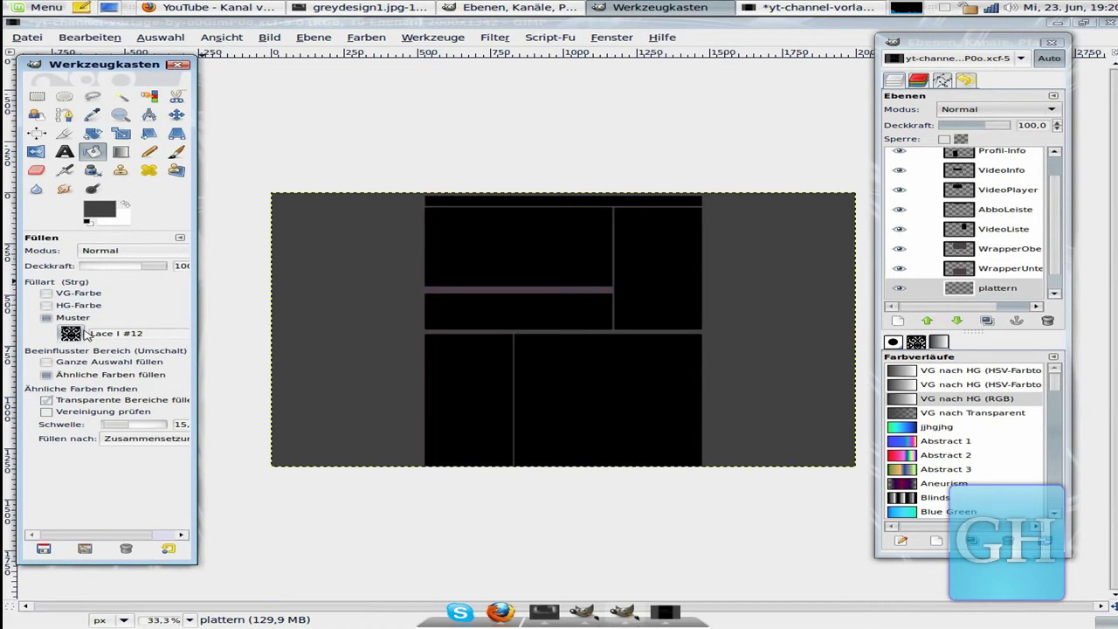
left_click(365, 320)
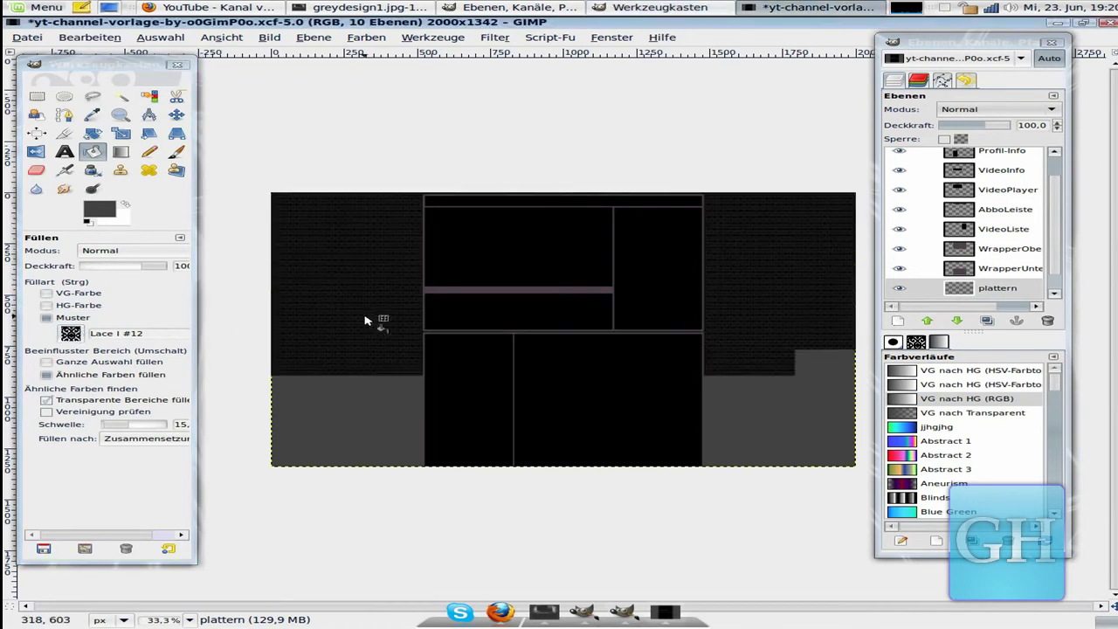
left_click(121, 115)
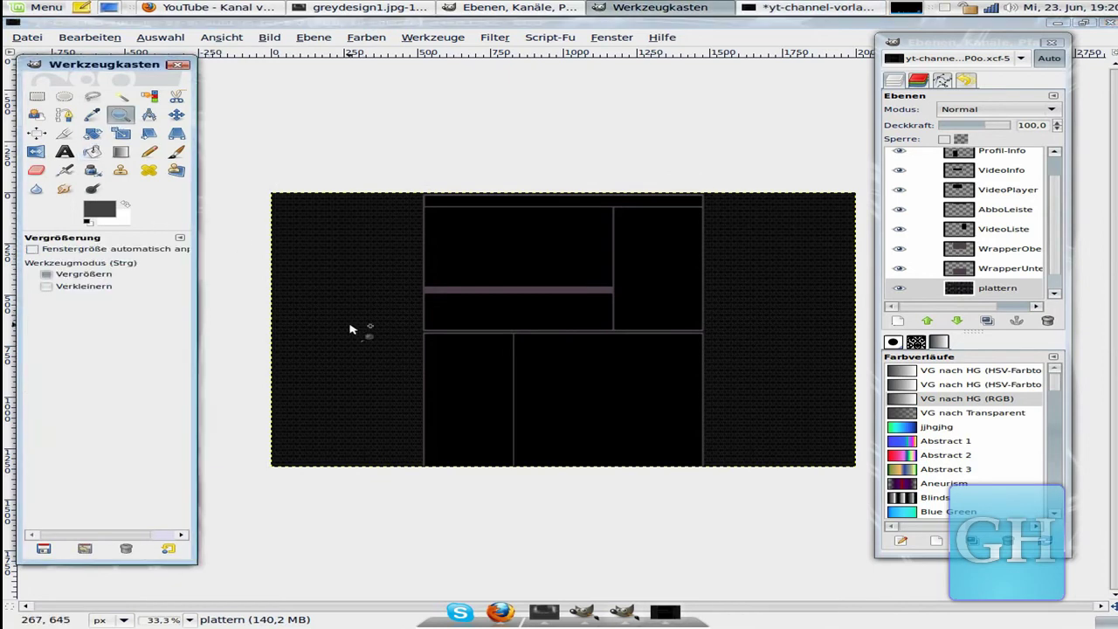
Apply Brightness-Contrast −30 / −13 to plattern, then hide the WrapperUnte layer.
left_click(349, 325)
left_click(316, 332)
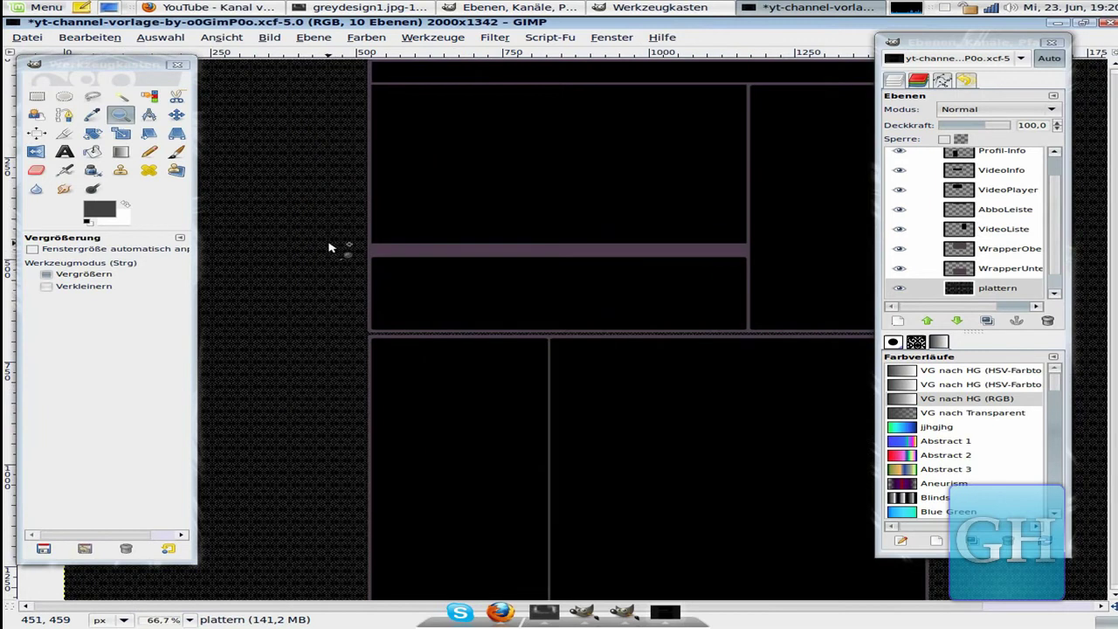
left_click(366, 38)
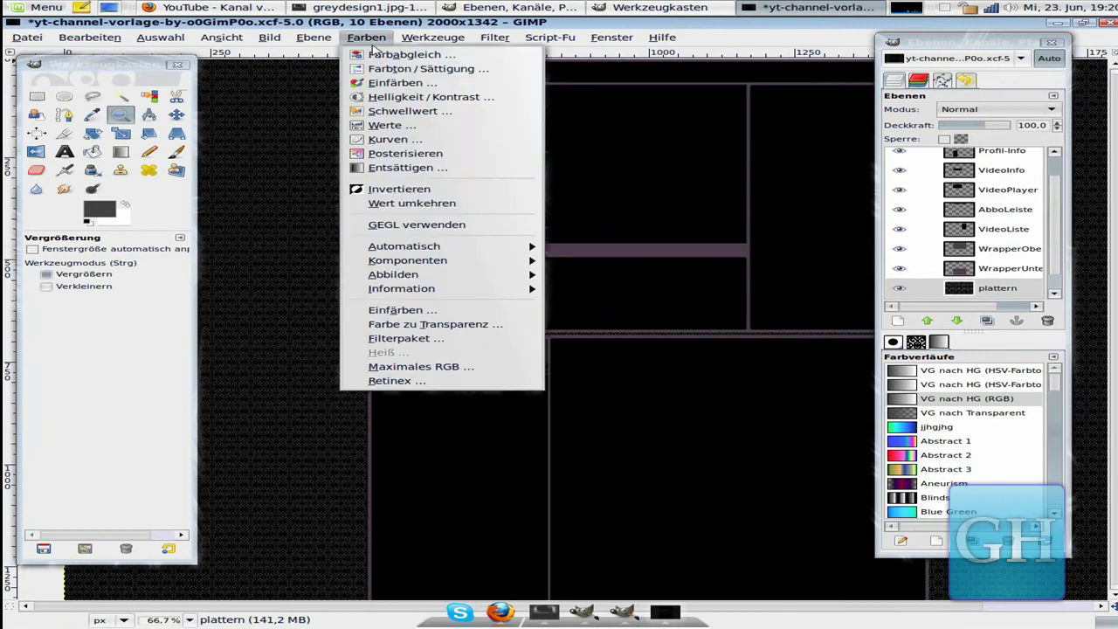
left_click(464, 98)
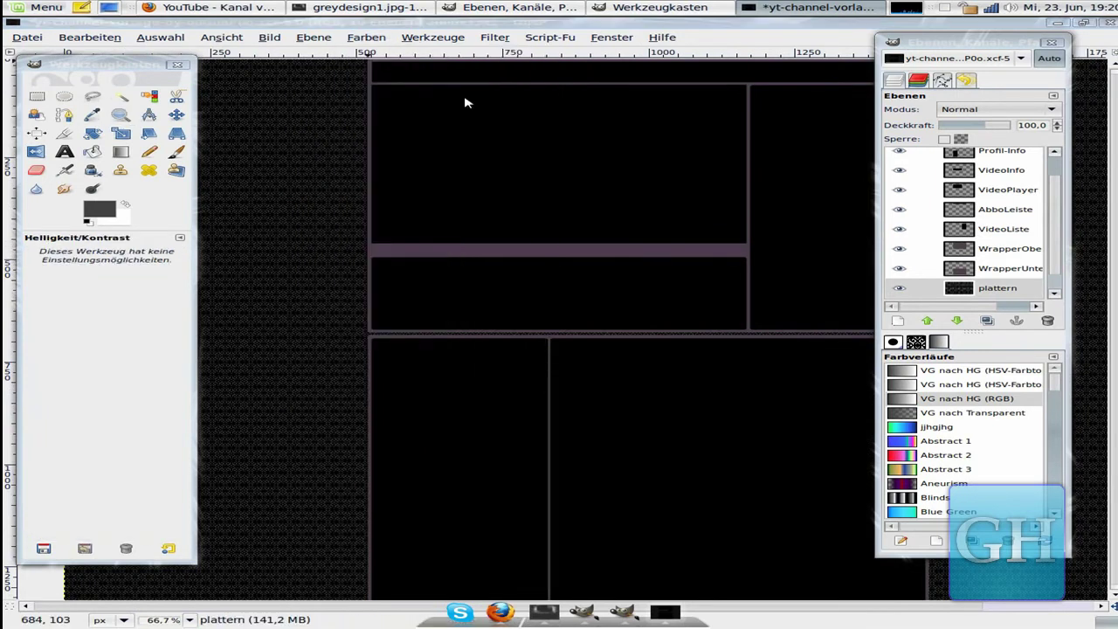
mouse_move(614, 95)
left_mouse_down()
mouse_move(582, 94)
mouse_move(625, 111)
mouse_move(602, 110)
left_mouse_up()
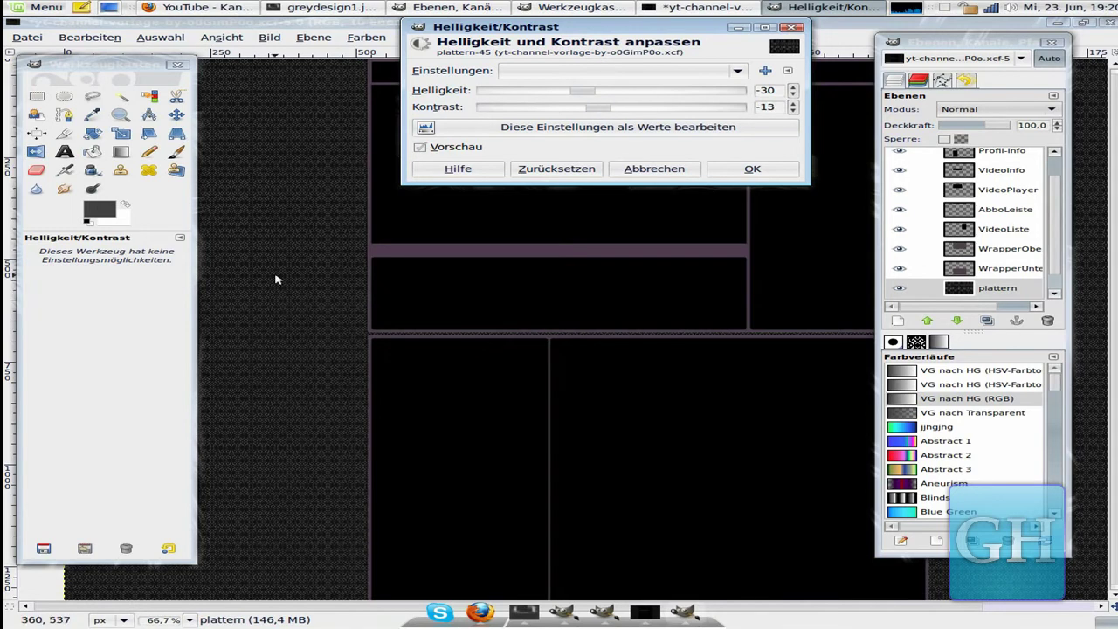
left_click(742, 171)
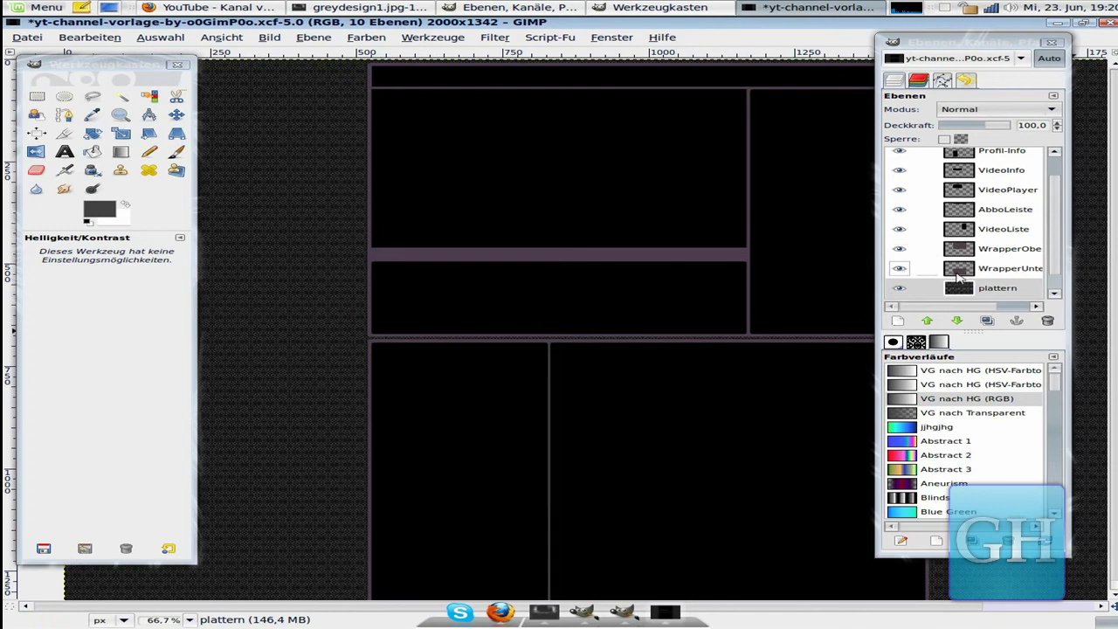
left_click(900, 269)
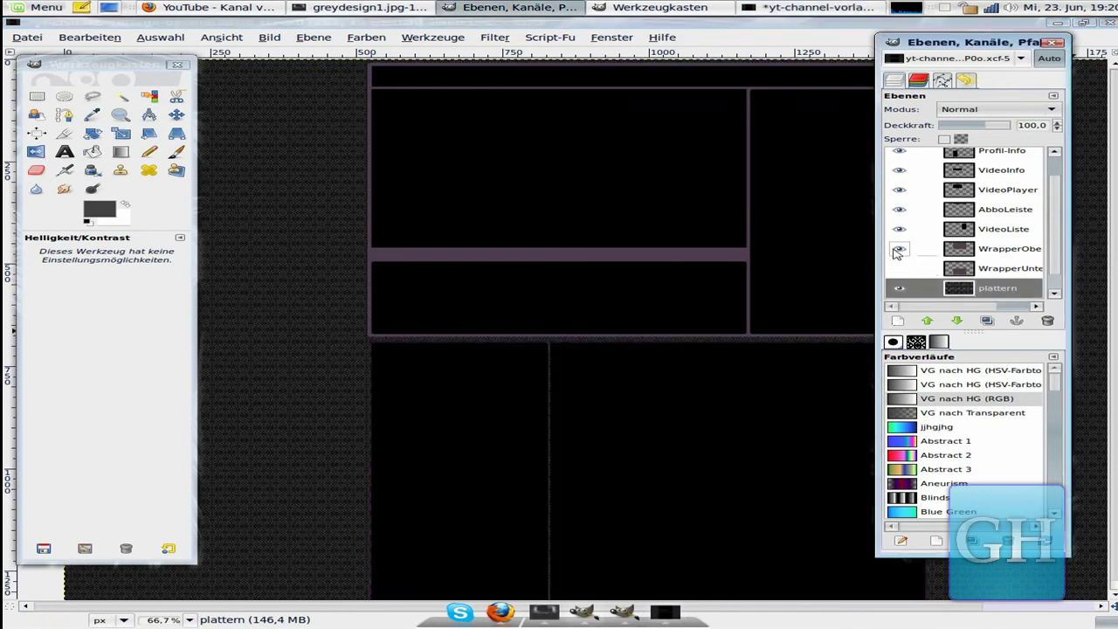
Hide the Freunde_u.s. and Profil-Info layers, leaving VideoInfo visible after comparing.
scroll(949, 267, "up", 1)
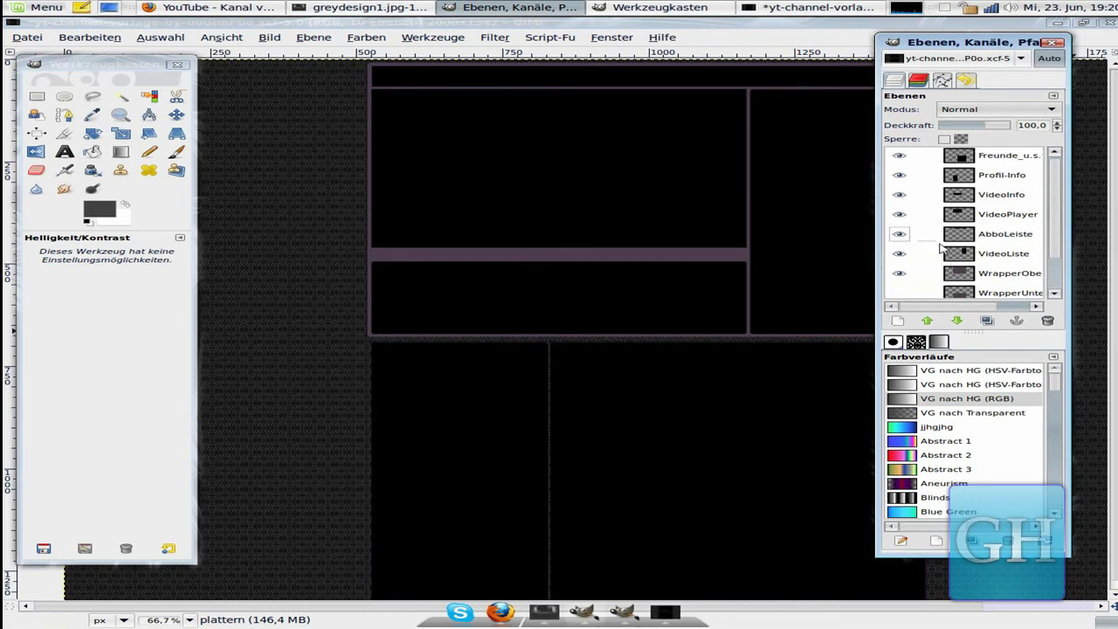
scroll(940, 250, "up", 1)
left_click(900, 157)
left_click(900, 177)
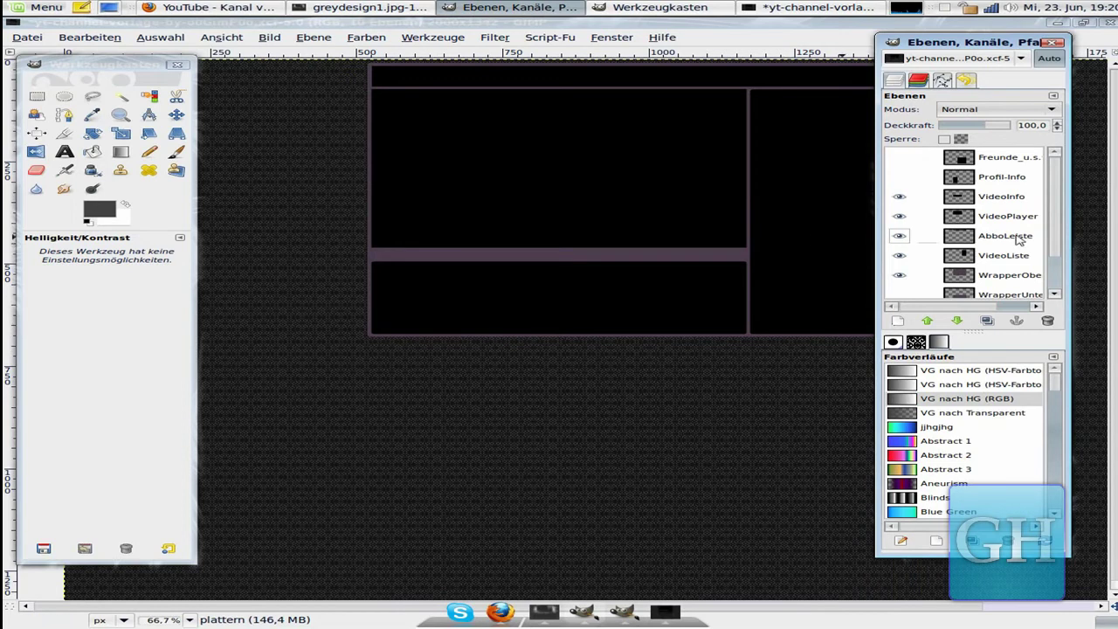
left_click(900, 197)
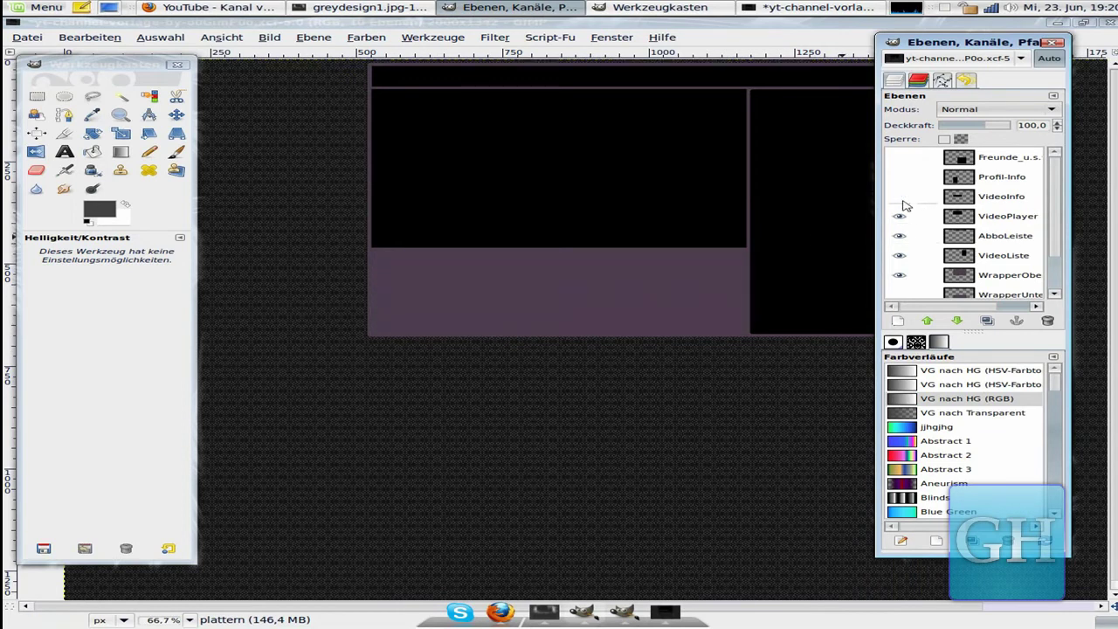
left_click(903, 201)
left_click(903, 201)
left_click(900, 197)
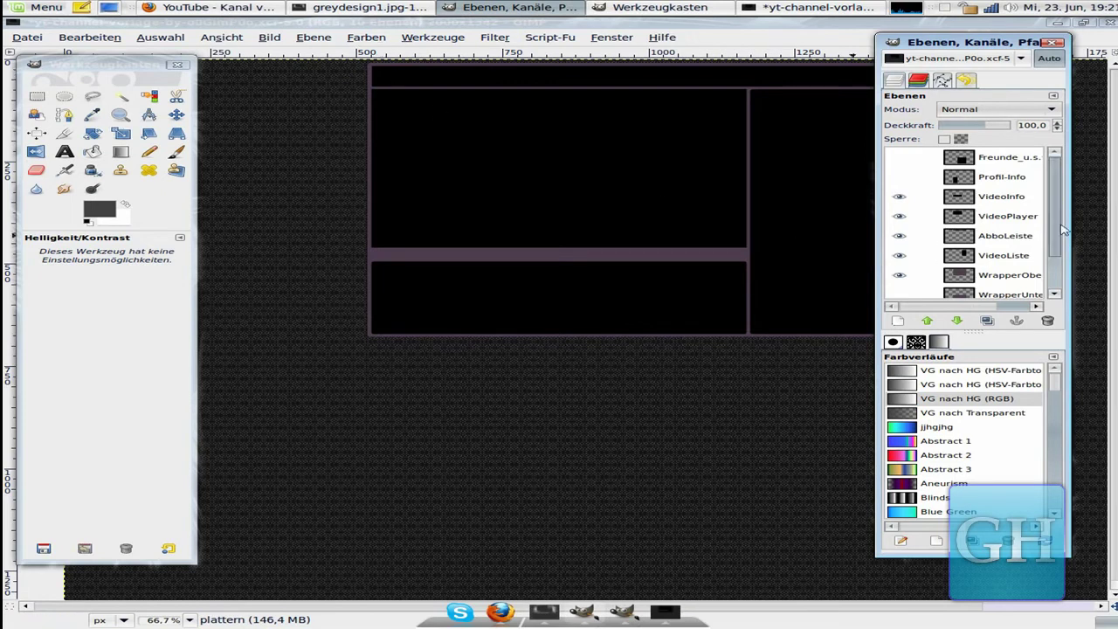
Make WrapperOben the active layer and bring up its layer context menu.
scroll(1054, 228, "down", 1)
scroll(1054, 228, "down", 1)
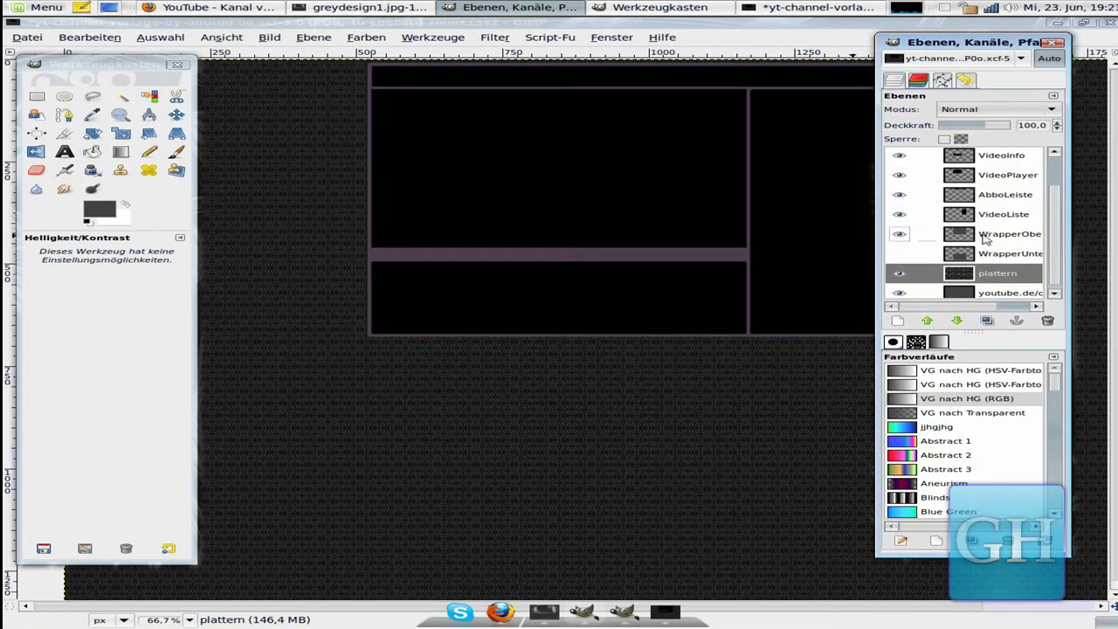
left_click(994, 236)
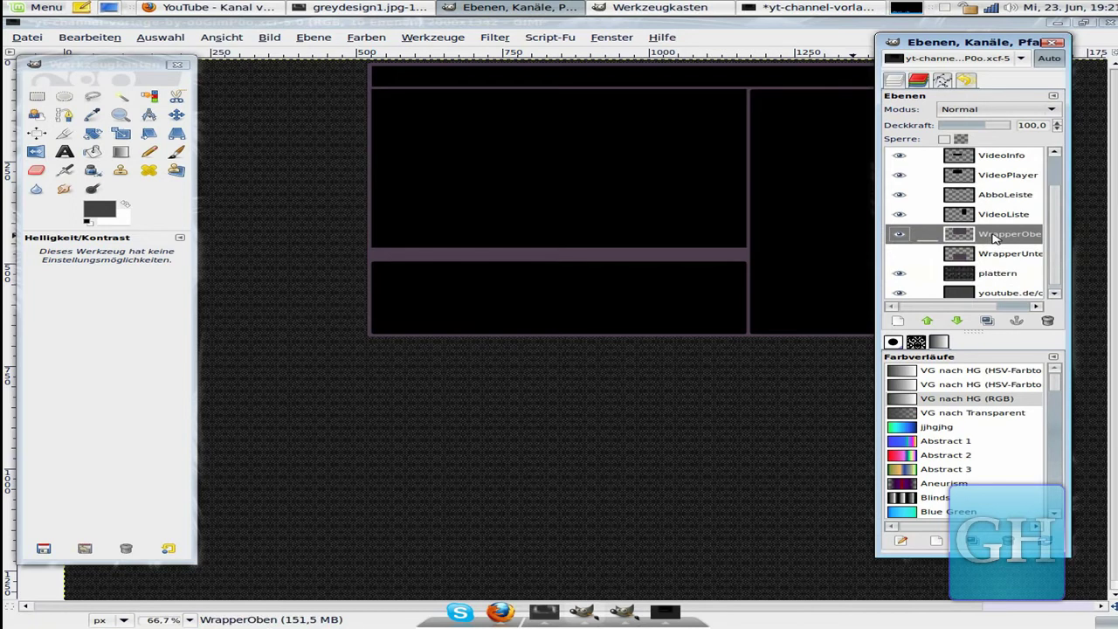
right_click(994, 238)
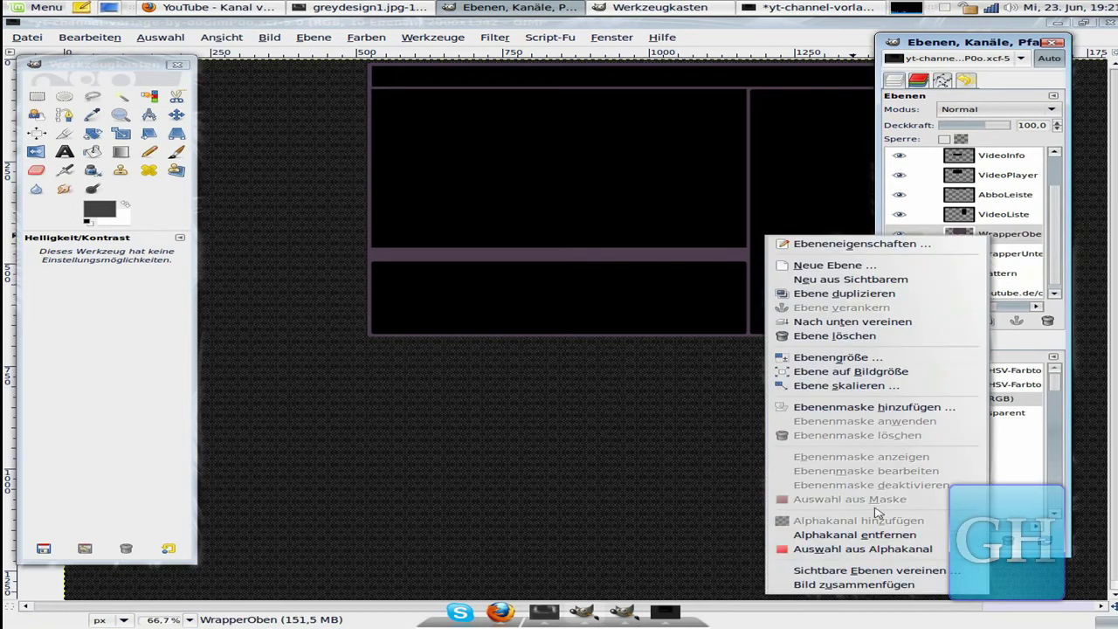
Choose Auswahl aus Alphakanal to select WrapperOben's boxes from its alpha channel.
left_click(857, 550)
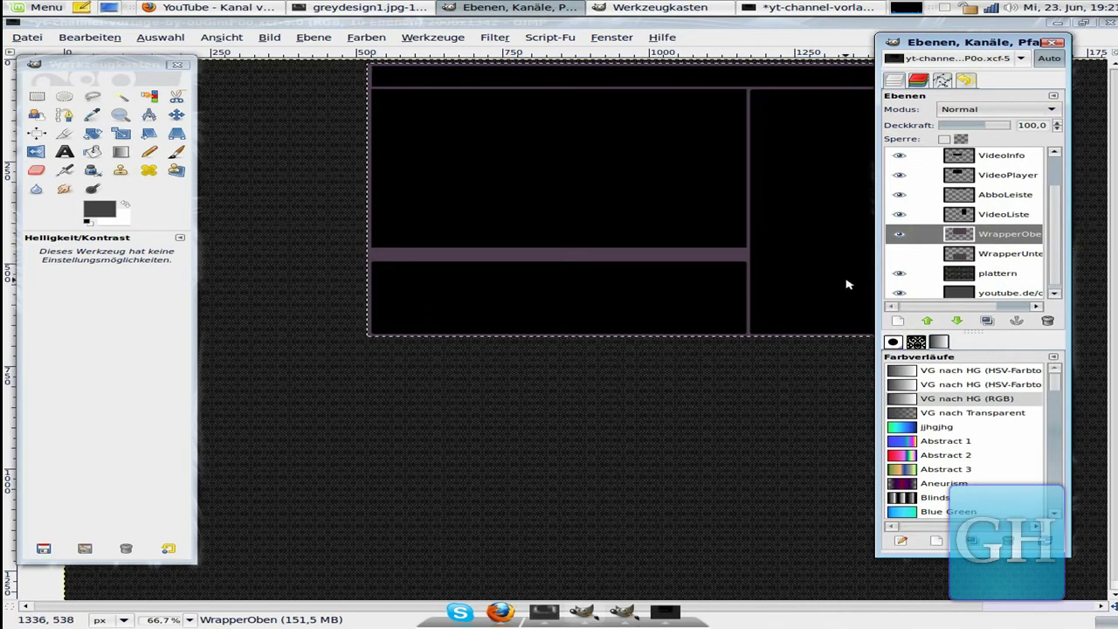
Apply Drop Shadow with offsets 0/0, blur 20, colour ababab, opacity 100, resizing off.
left_click(494, 37)
mouse_move(553, 147)
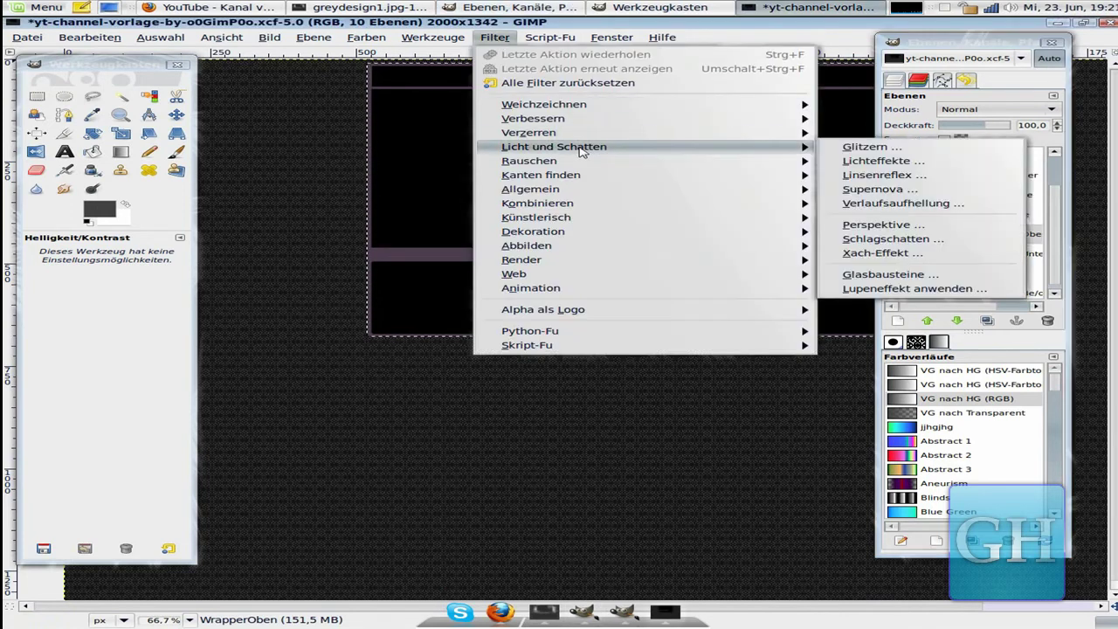
left_click(959, 241)
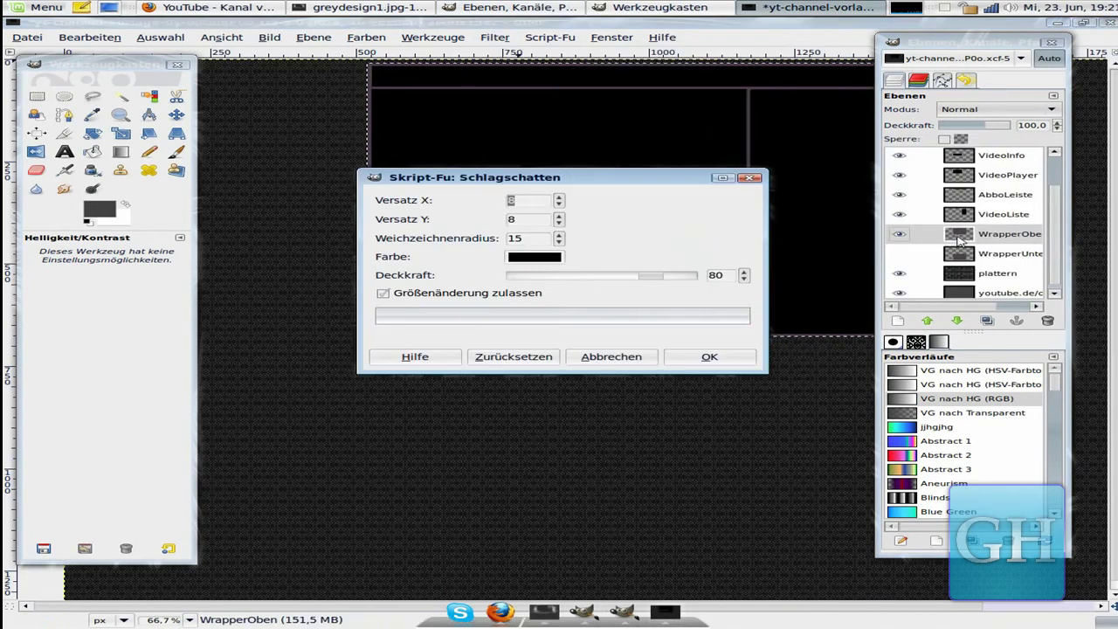
left_click_drag(631, 181, 627, 154)
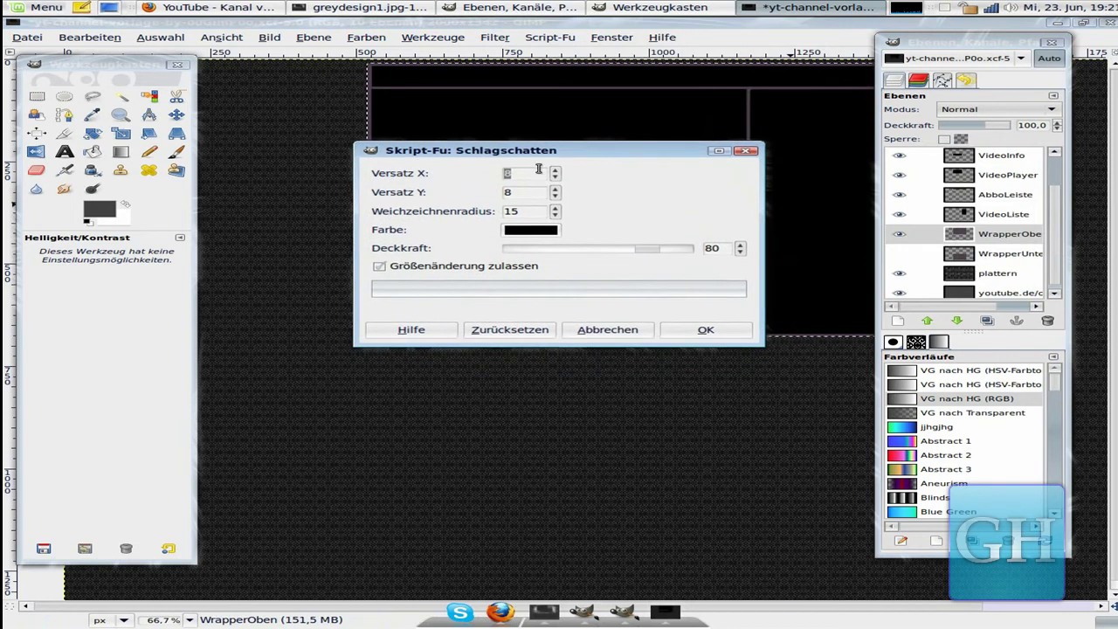
type("0")
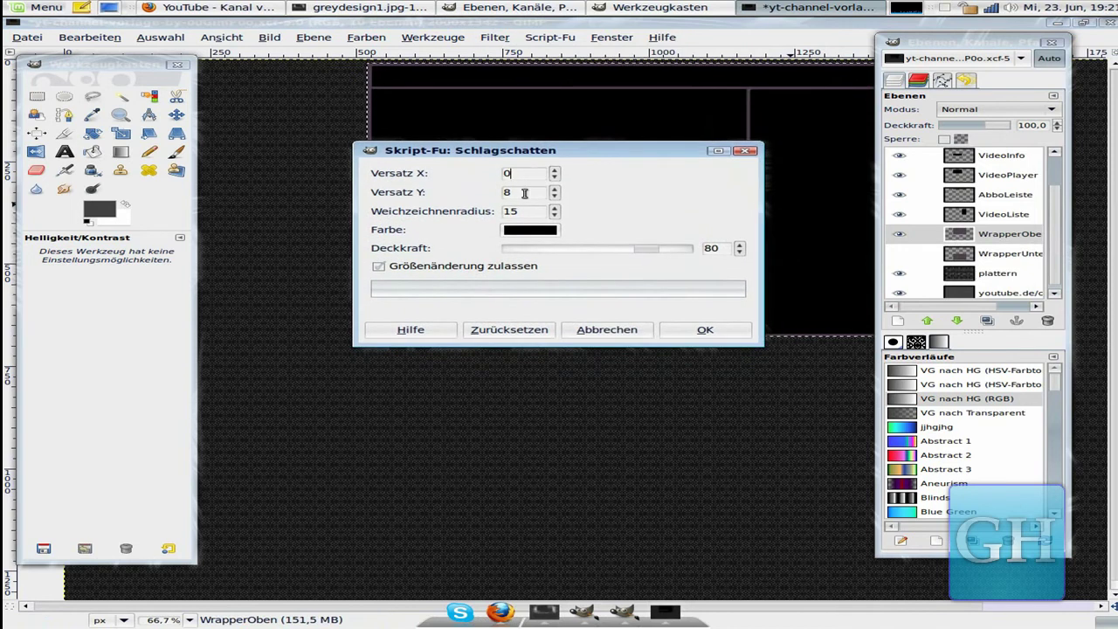
type("0")
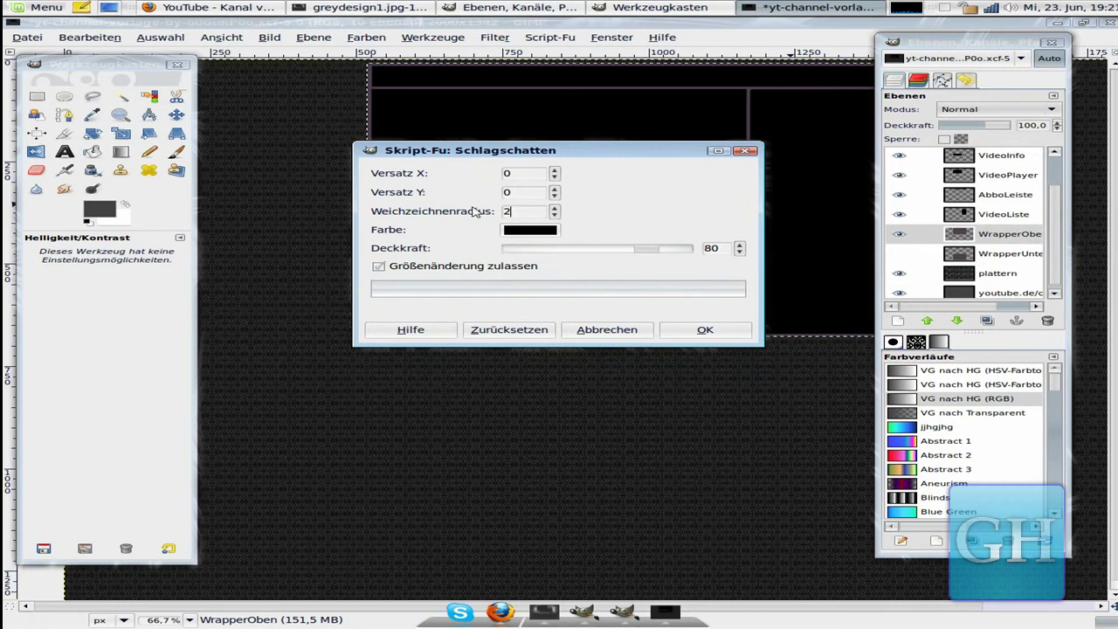
left_click(519, 232)
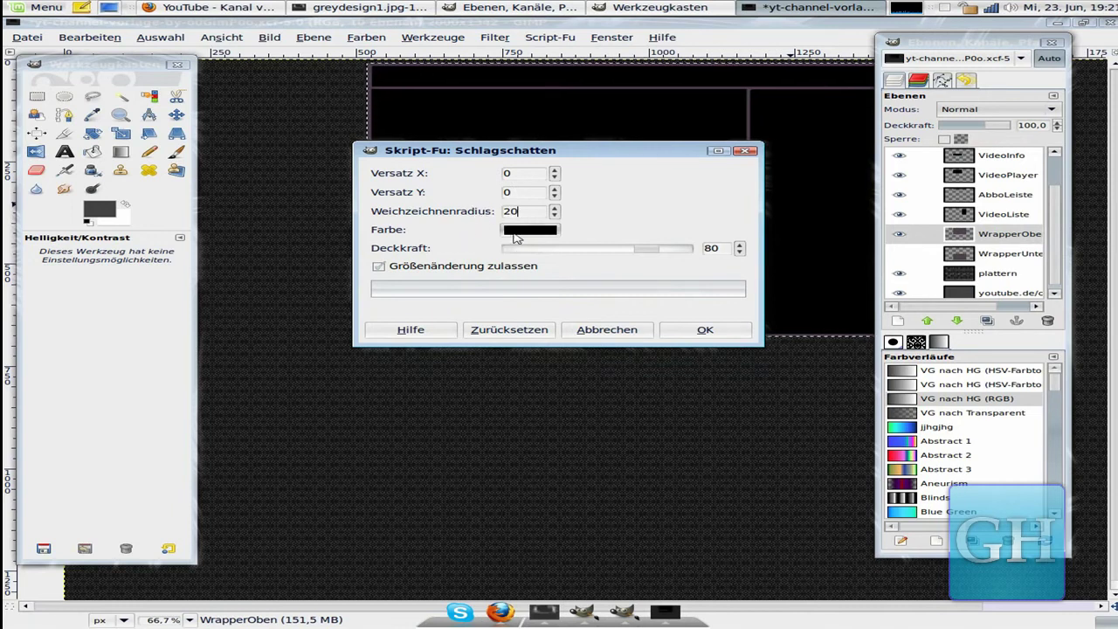
left_click_drag(430, 288, 446, 306)
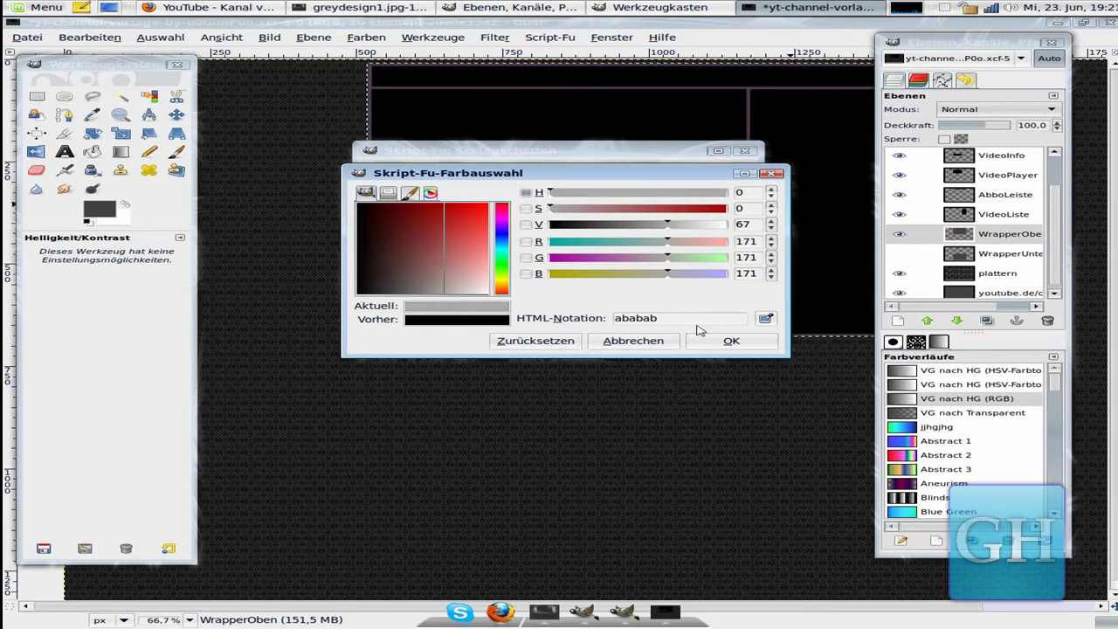
left_click(730, 341)
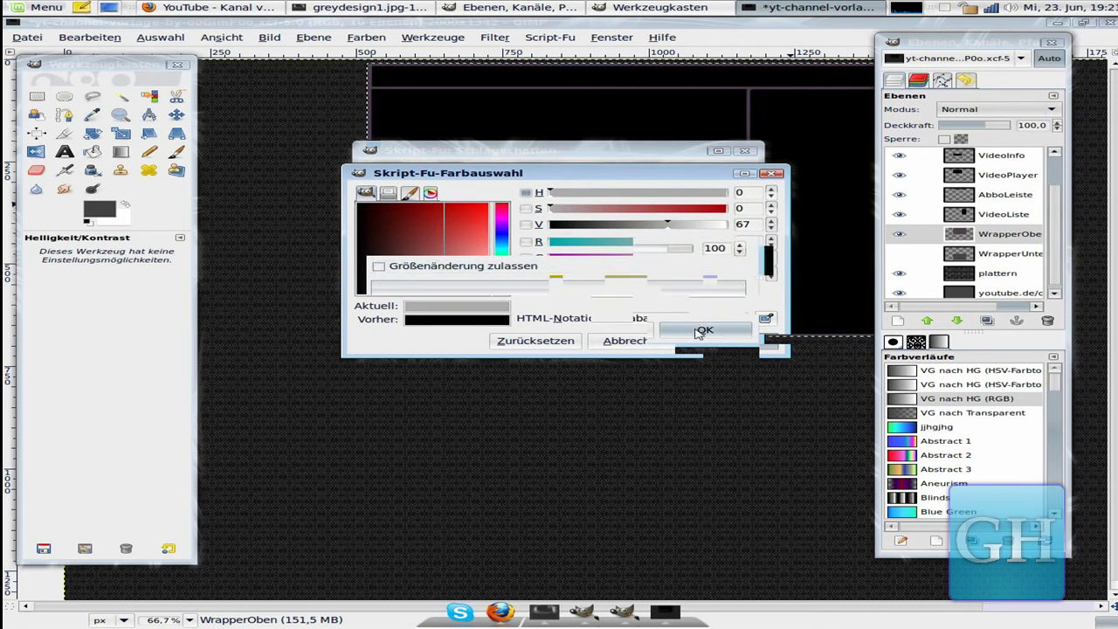
left_click(699, 333)
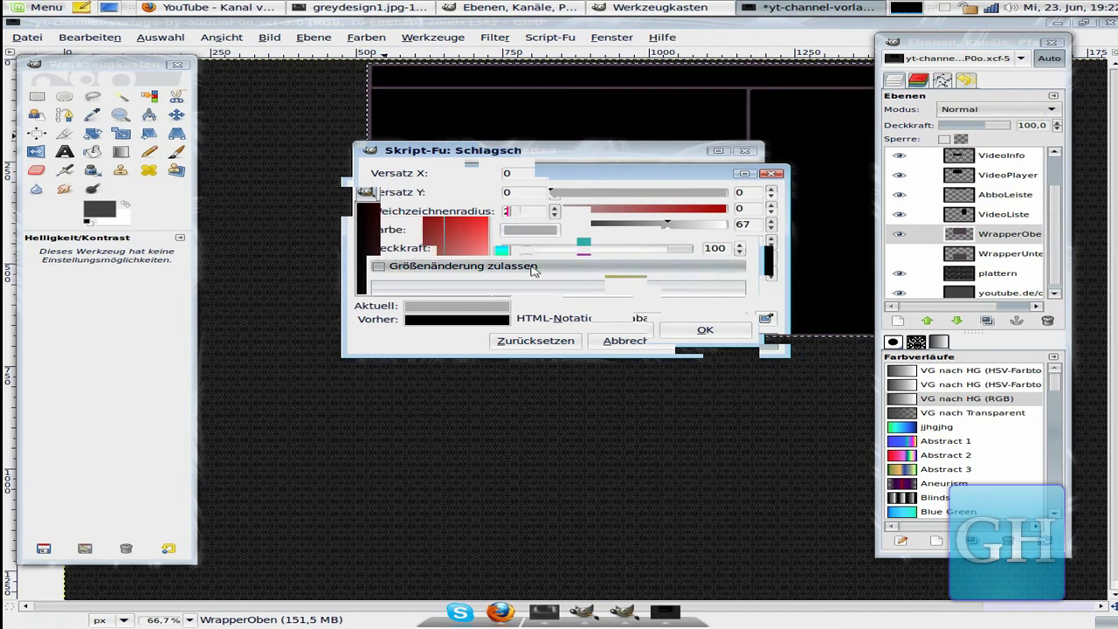
left_click(728, 331)
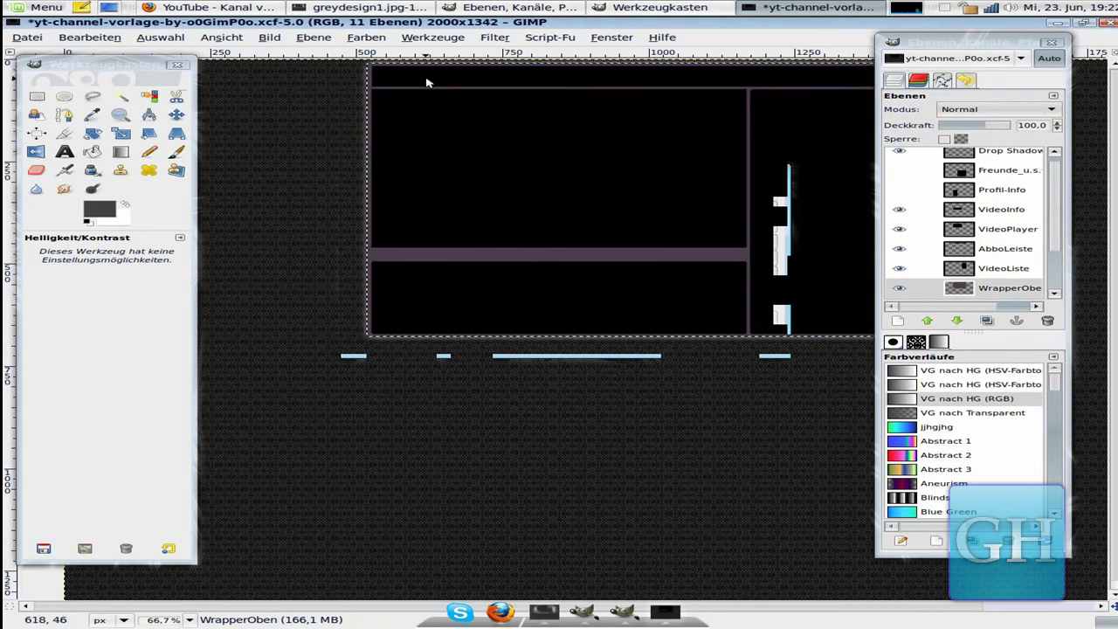
left_click(120, 114)
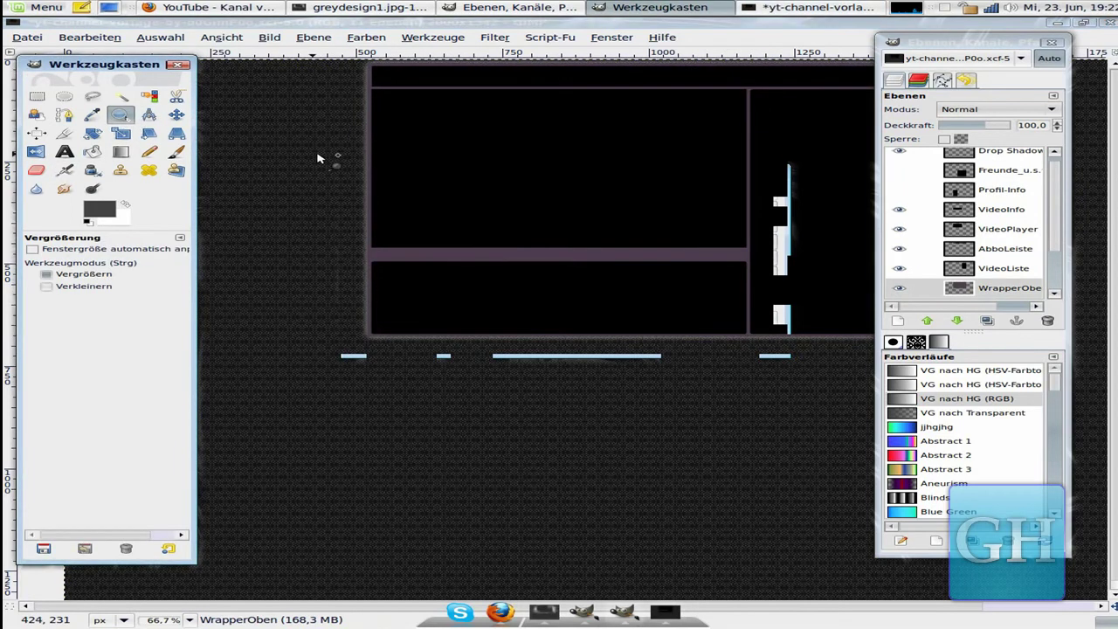
left_click(374, 157)
left_click(367, 168)
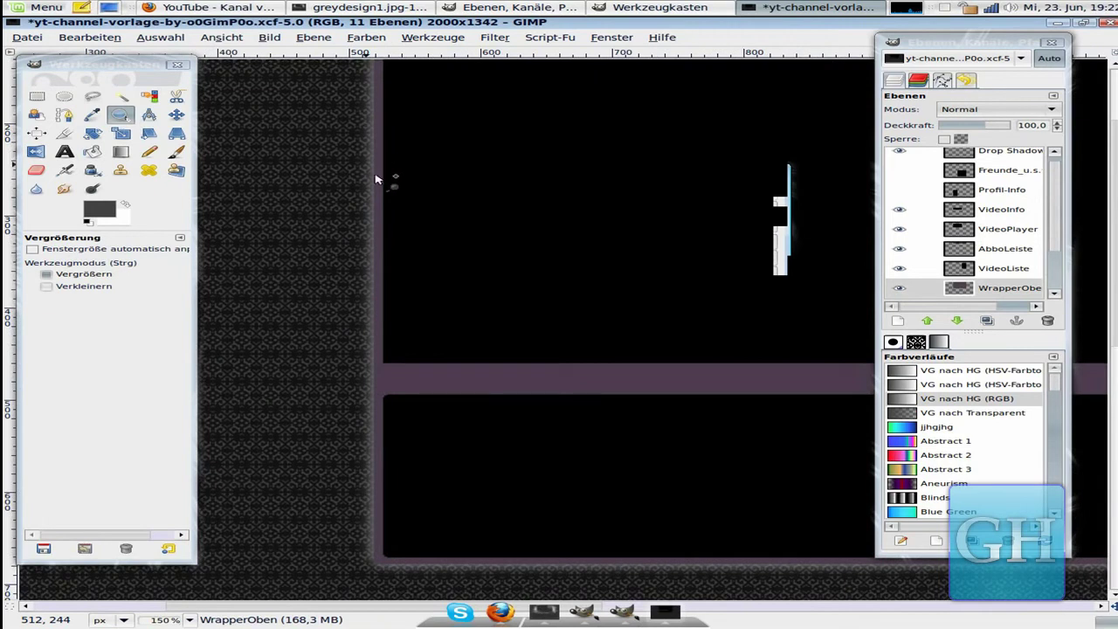
left_click(376, 179)
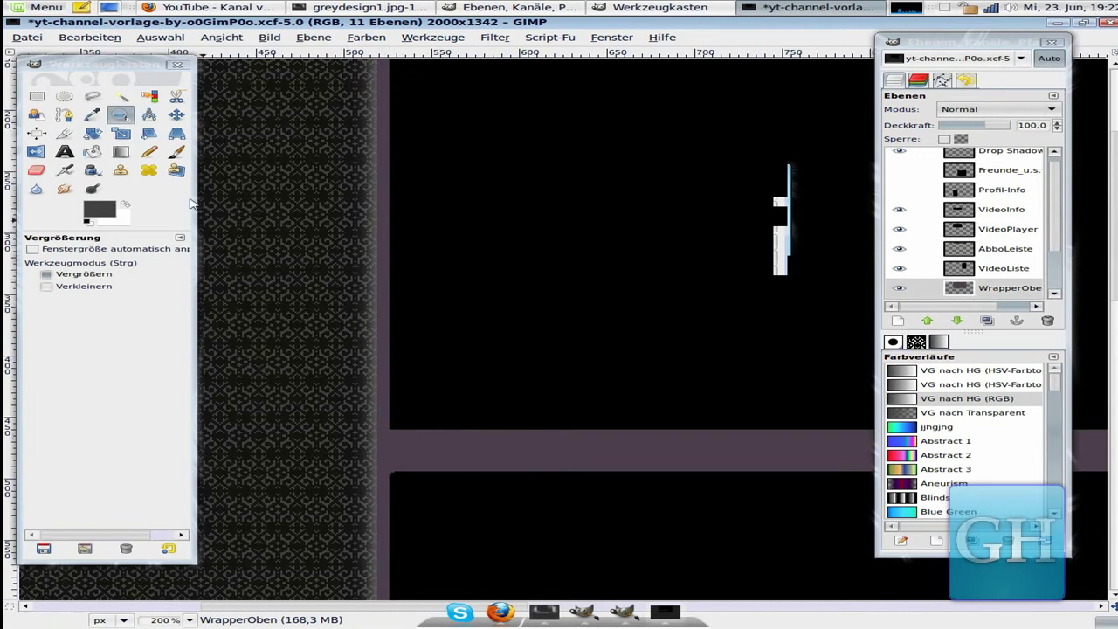
left_click(79, 286)
left_click(568, 280)
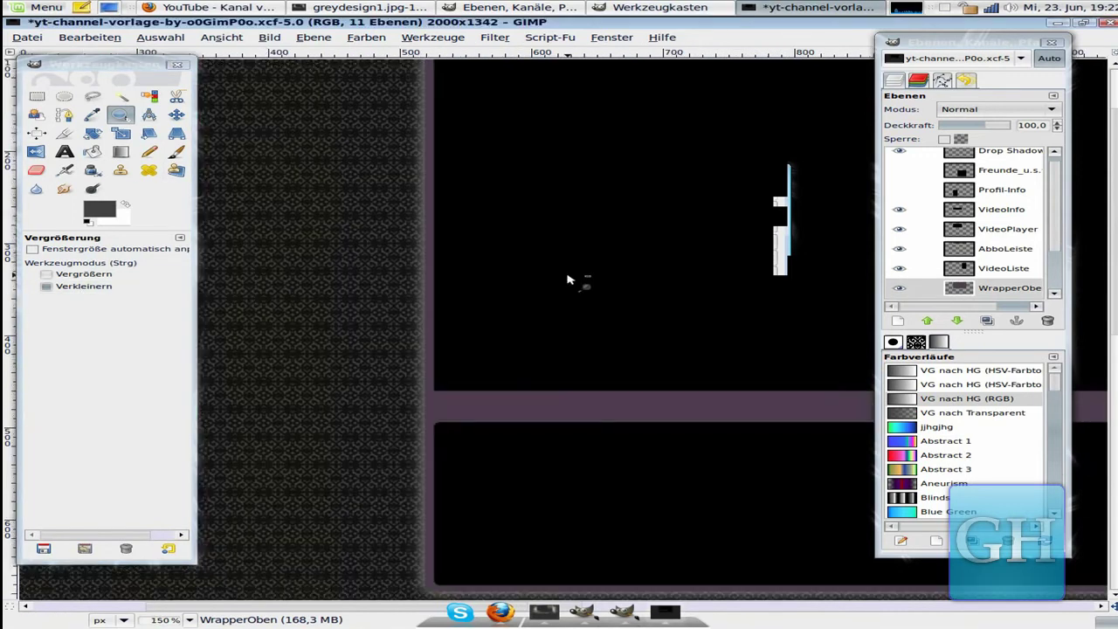
left_click(577, 279)
left_click_drag(335, 606, 397, 606)
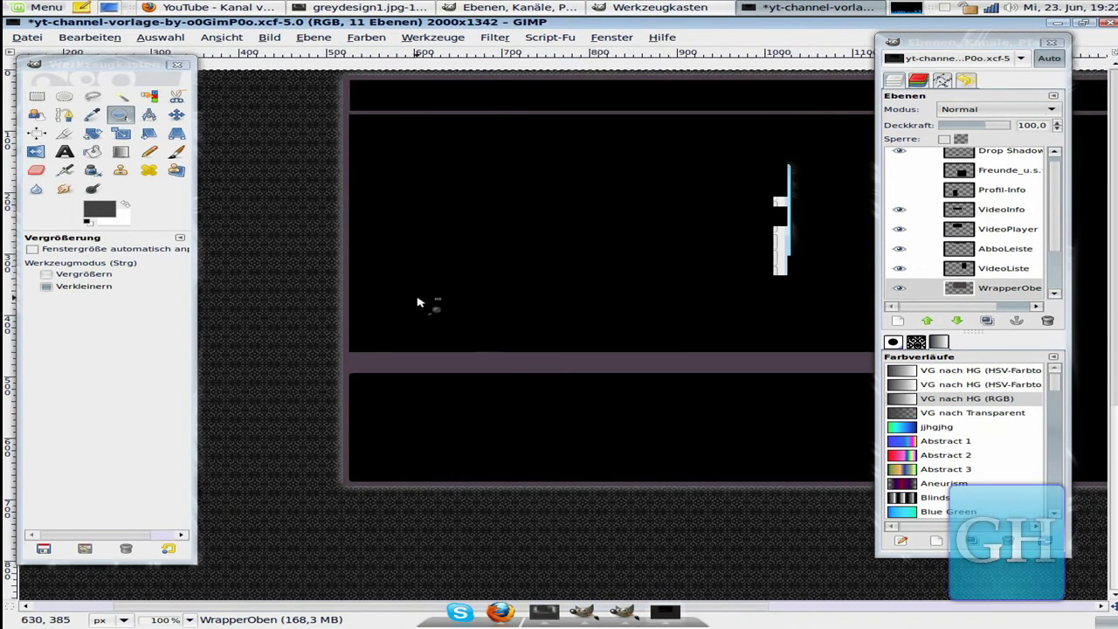
scroll(1052, 224, "down", 2)
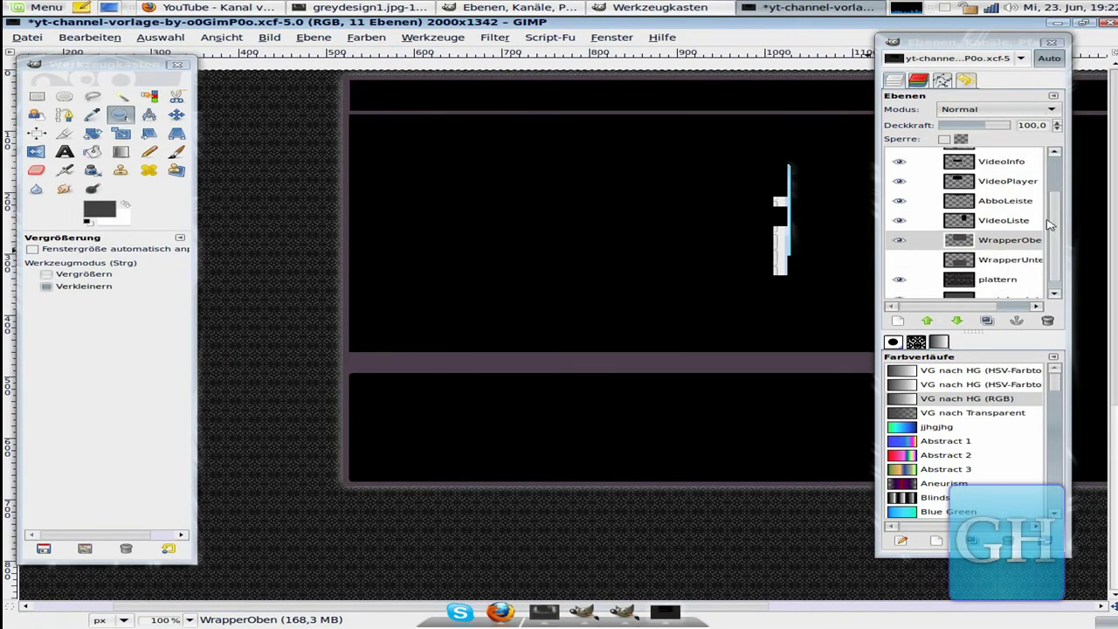
left_click_drag(1052, 245, 1054, 255)
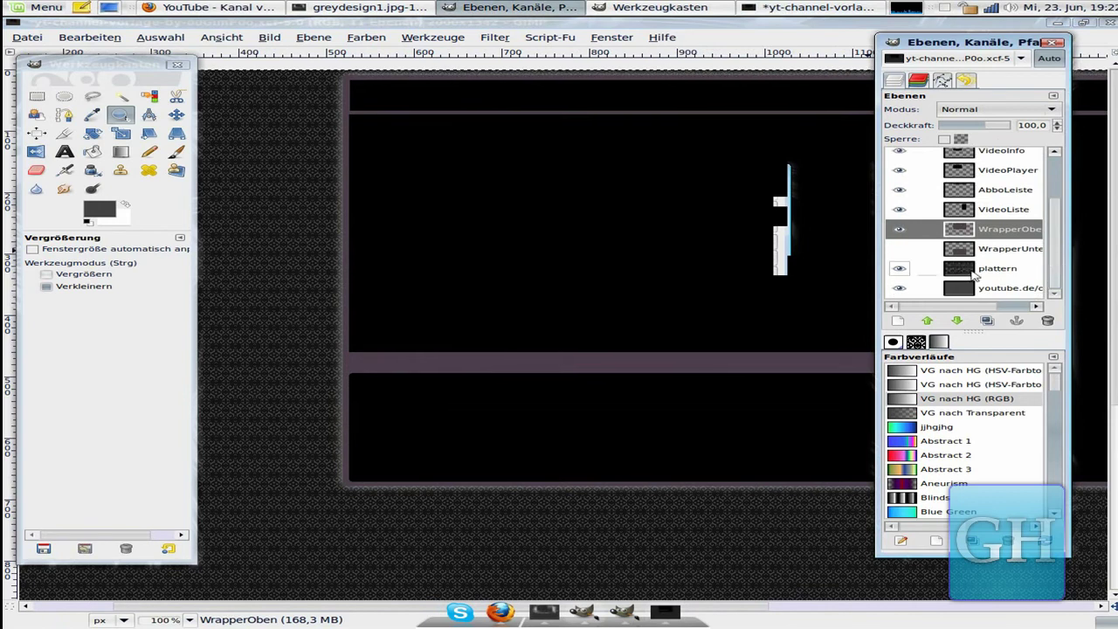
Add a new transparent layer directly above the plattern layer.
left_click(962, 273)
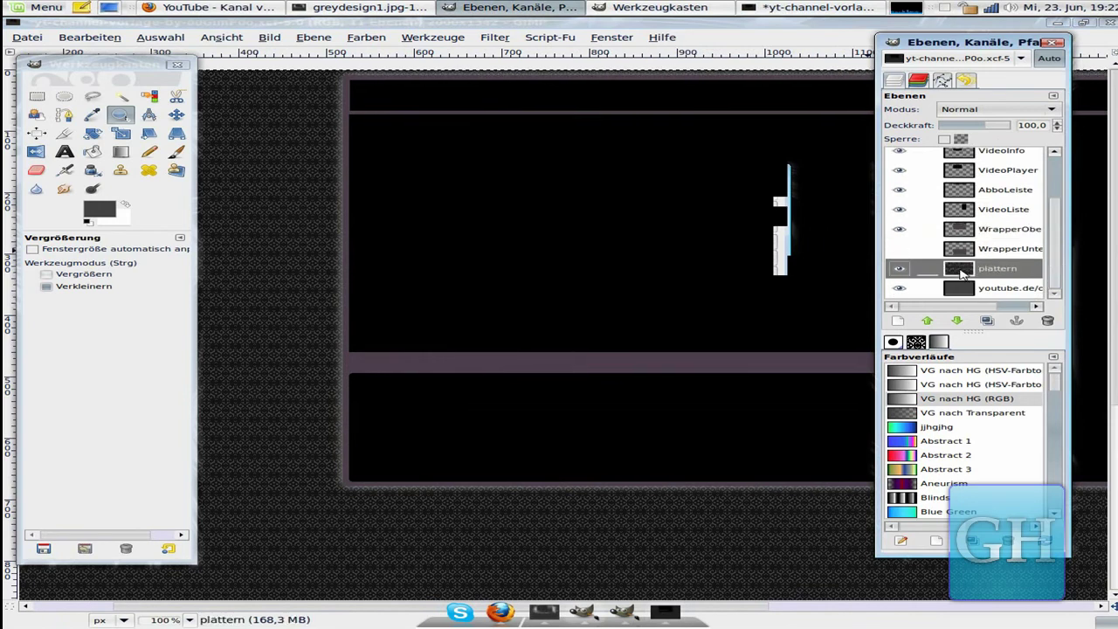
left_click(899, 322)
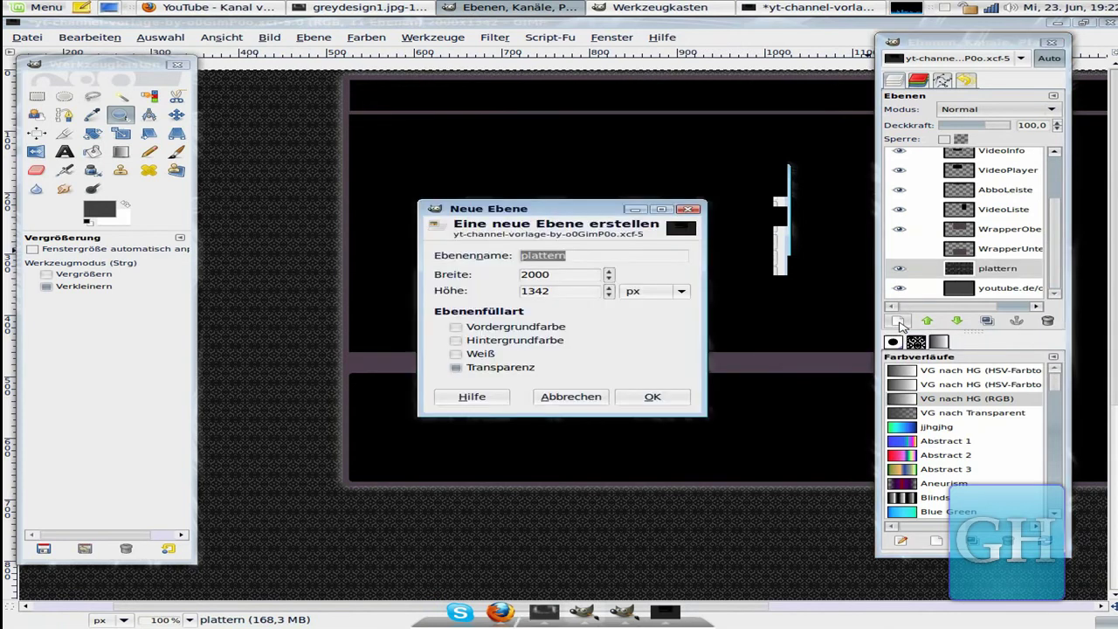
left_click(651, 397)
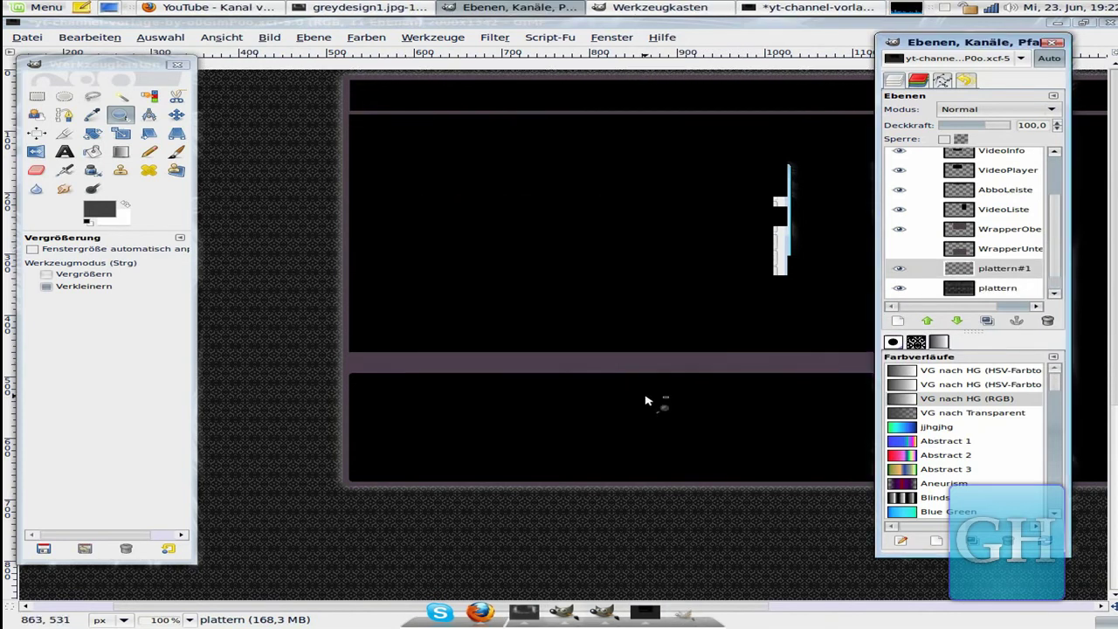
Rename the new layer to splatter in its layer properties.
right_click(988, 273)
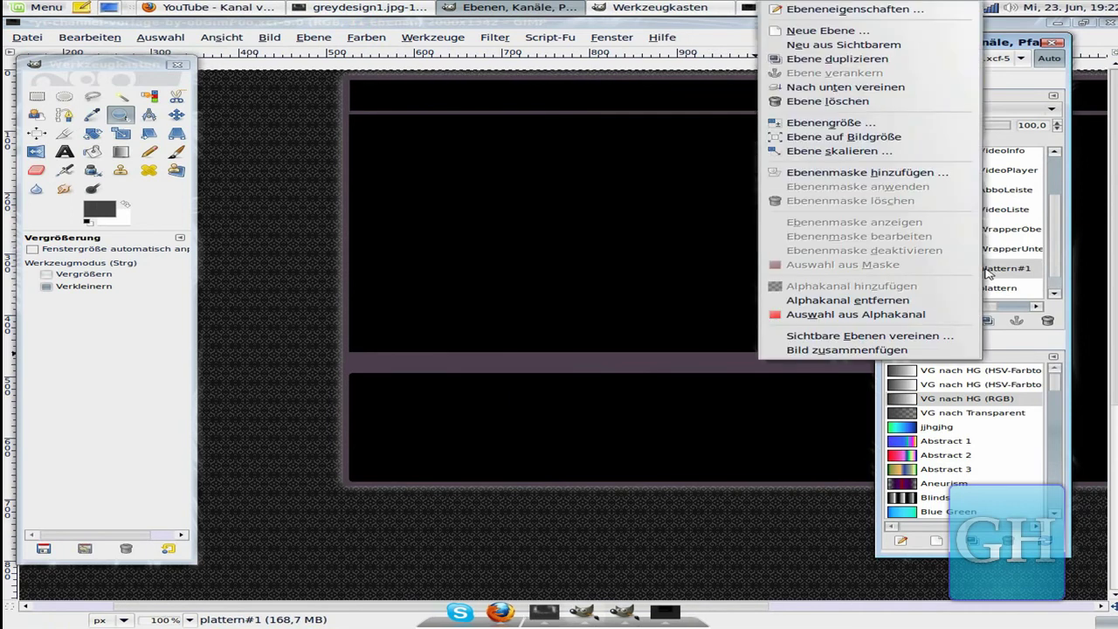
left_click(856, 9)
type("splatter")
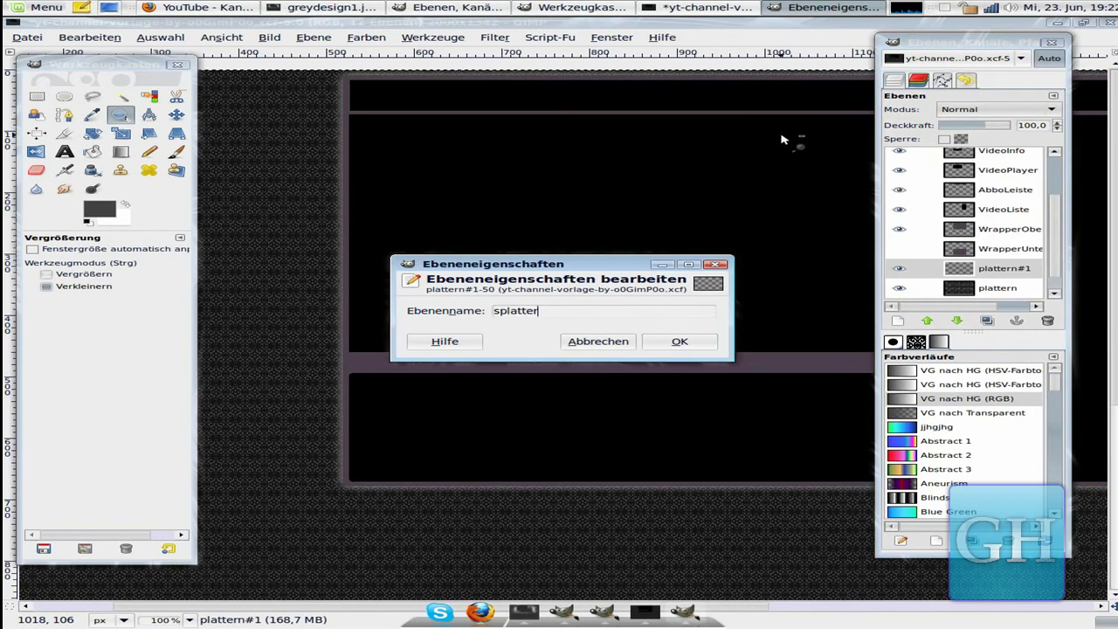
left_click(693, 345)
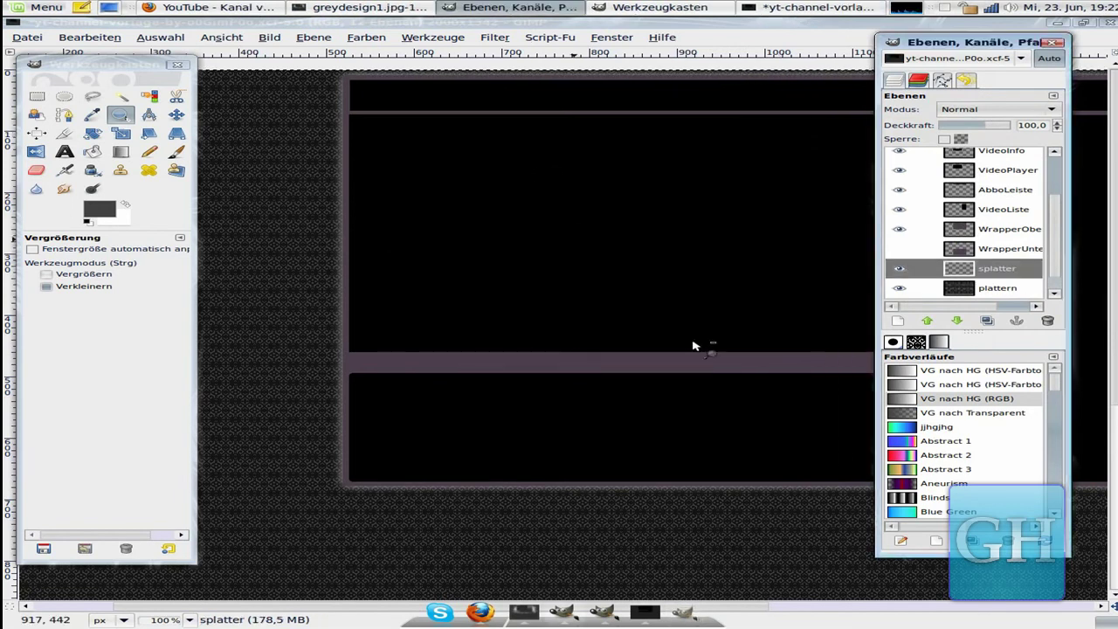
scroll(1002, 272, "down", 1)
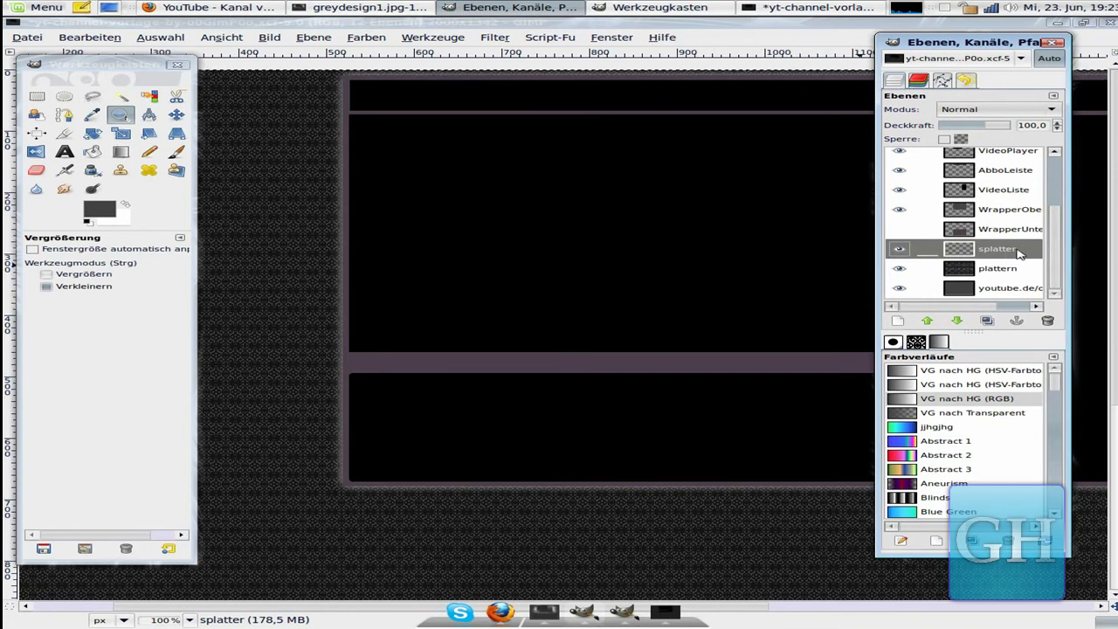
scroll(1026, 254, "up", 1)
scroll(1061, 252, "up", 1)
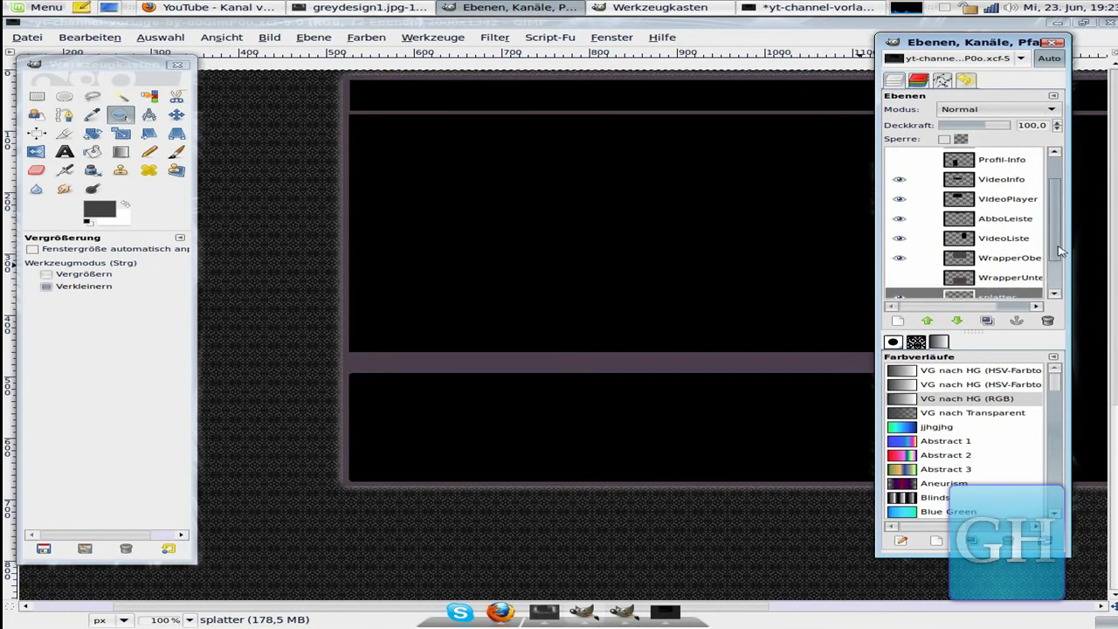
Set the Paintbrush to the c130_splatter brush and bring up the foreground colour dialog.
left_click(178, 154)
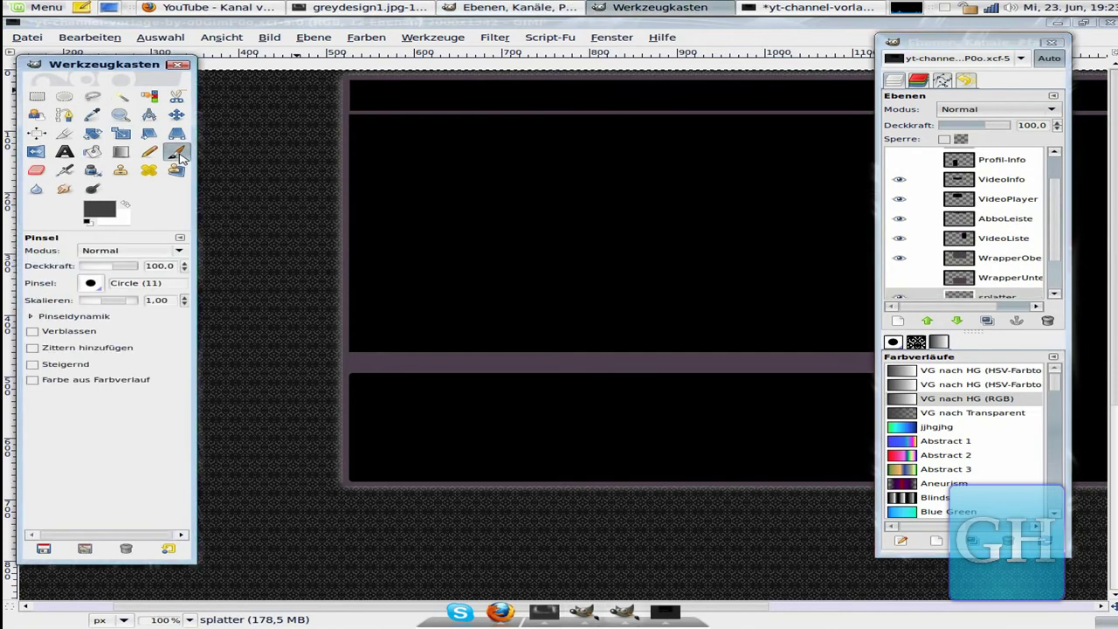
left_click(91, 284)
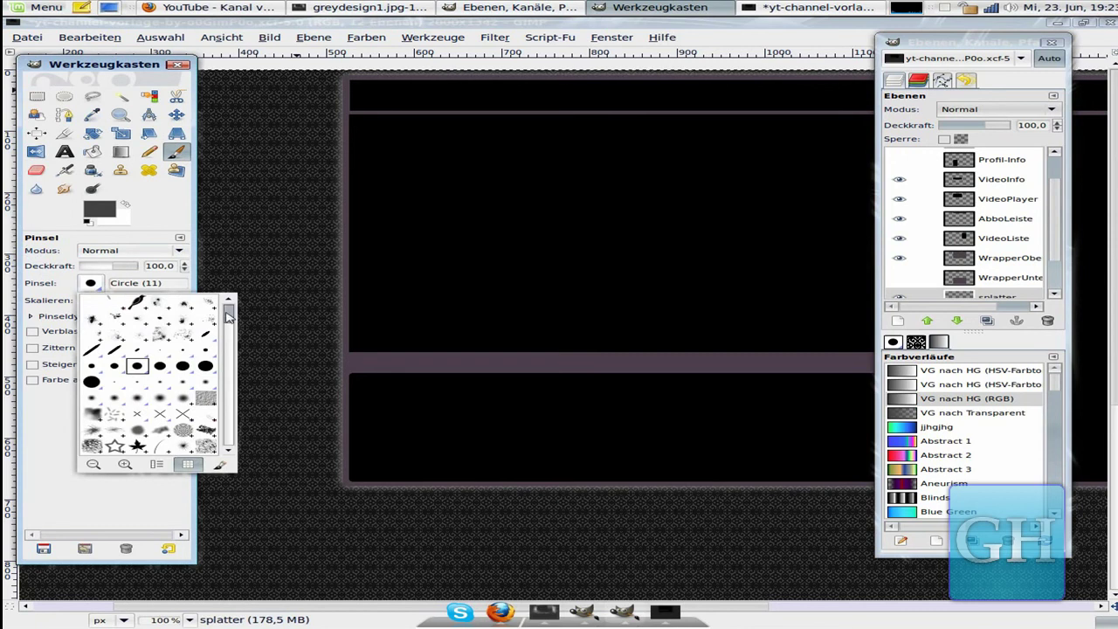
left_click(189, 339)
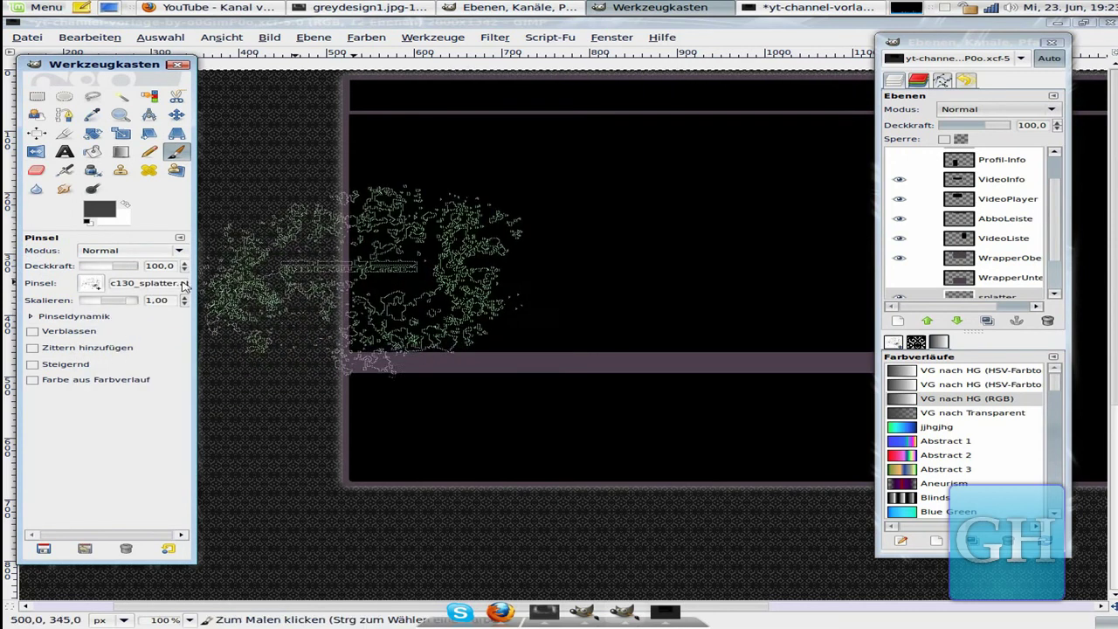
left_click(90, 285)
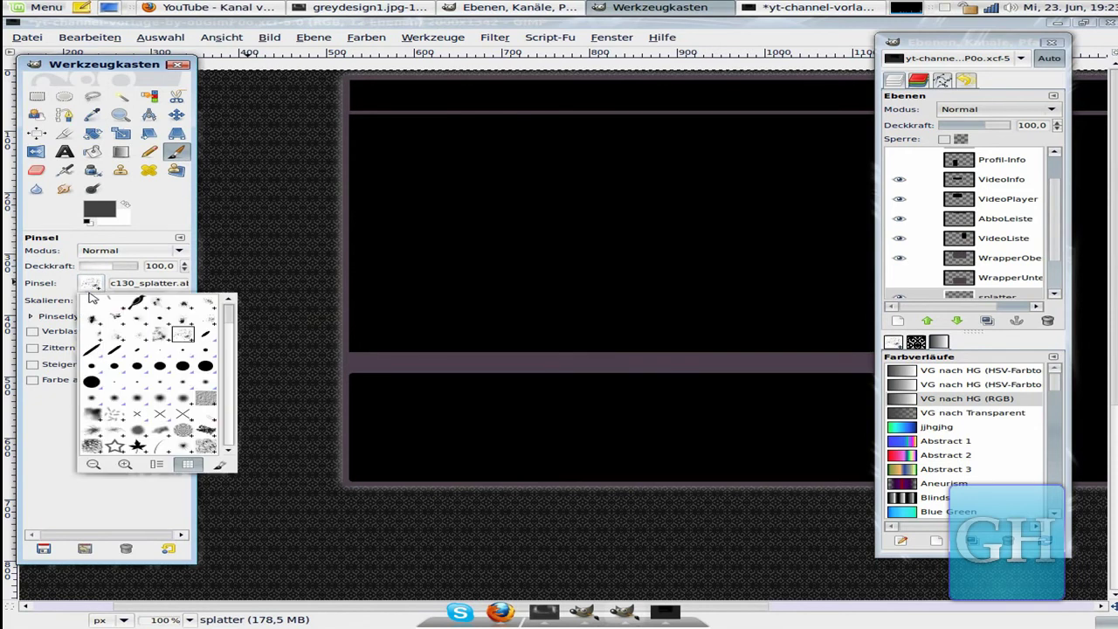
left_click(209, 308)
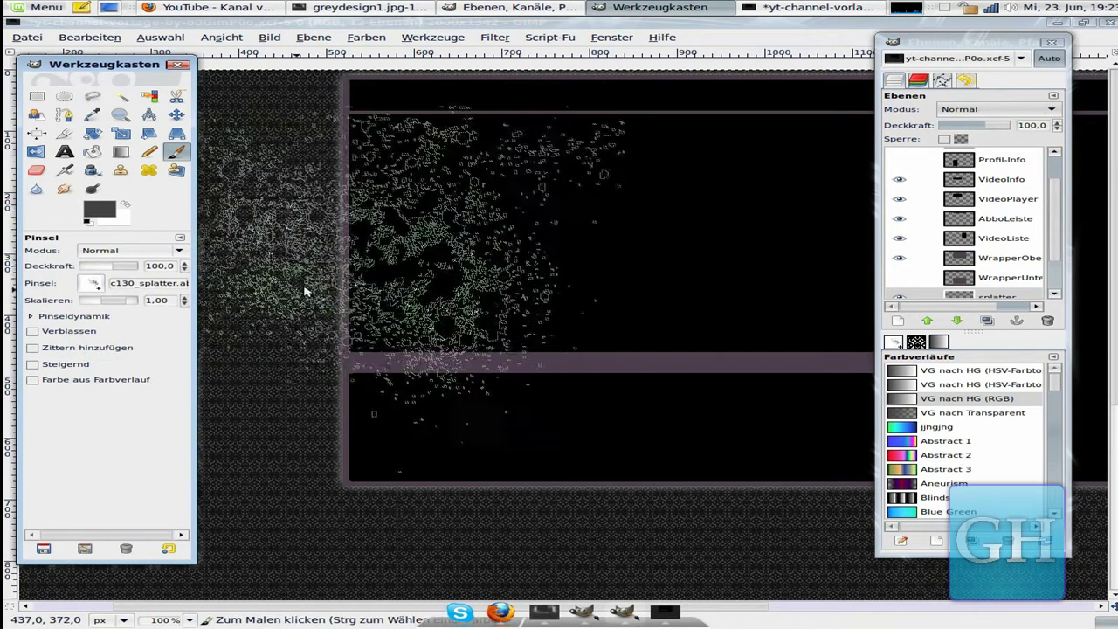
left_click(101, 209)
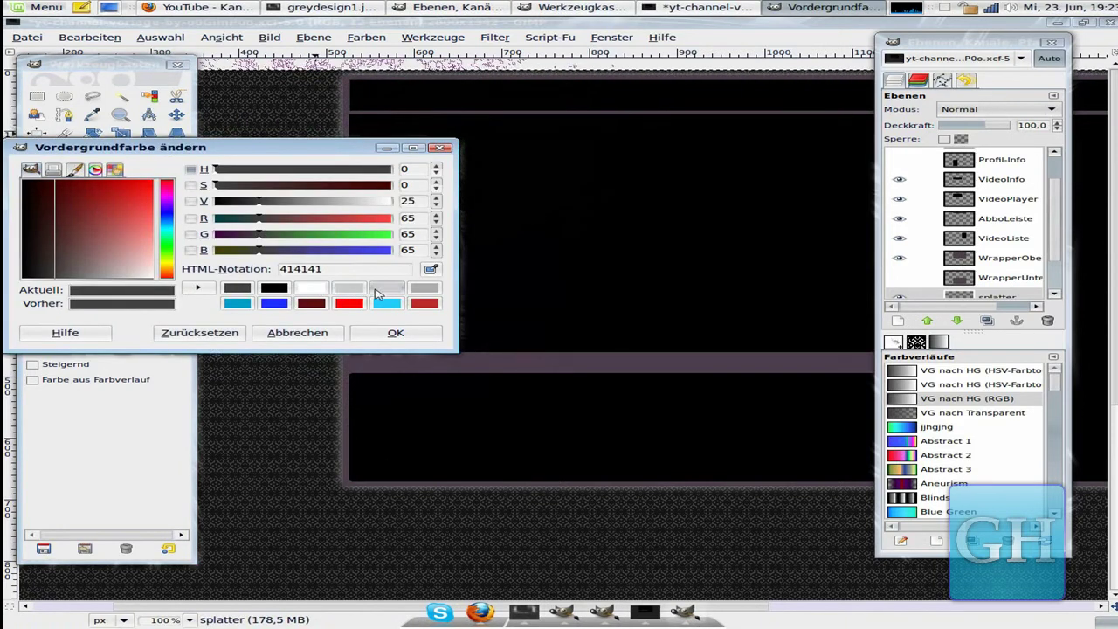
Raise the V slider until the foreground colour reads dbdbdb.
left_click_drag(103, 273, 135, 299)
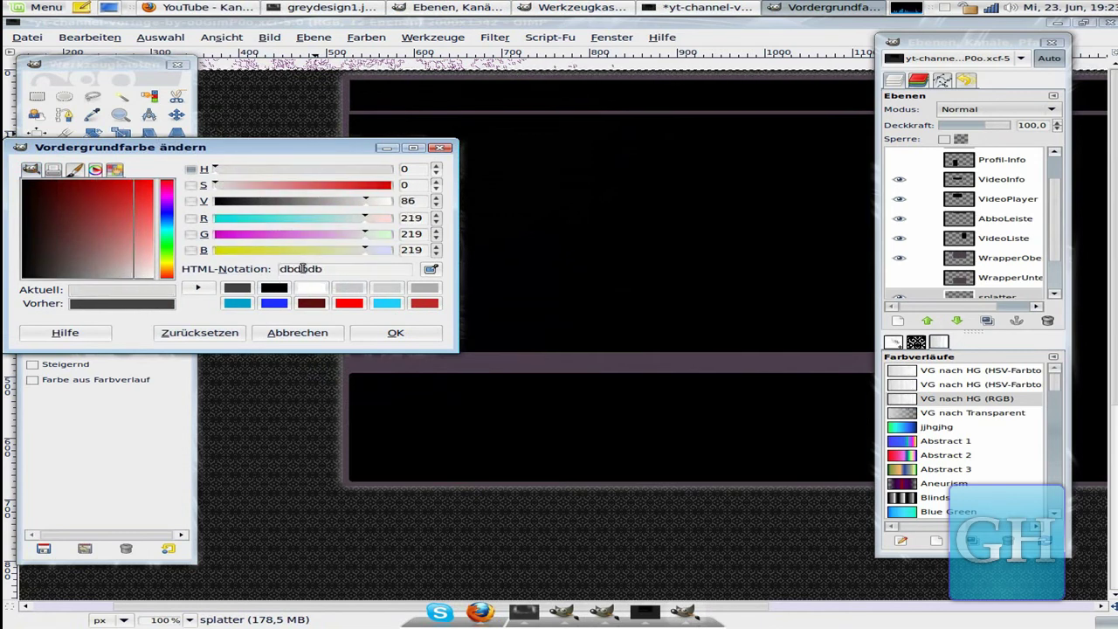
Accept light grey as the foreground colour and dab a first splatter left of the boxes.
left_click(375, 337)
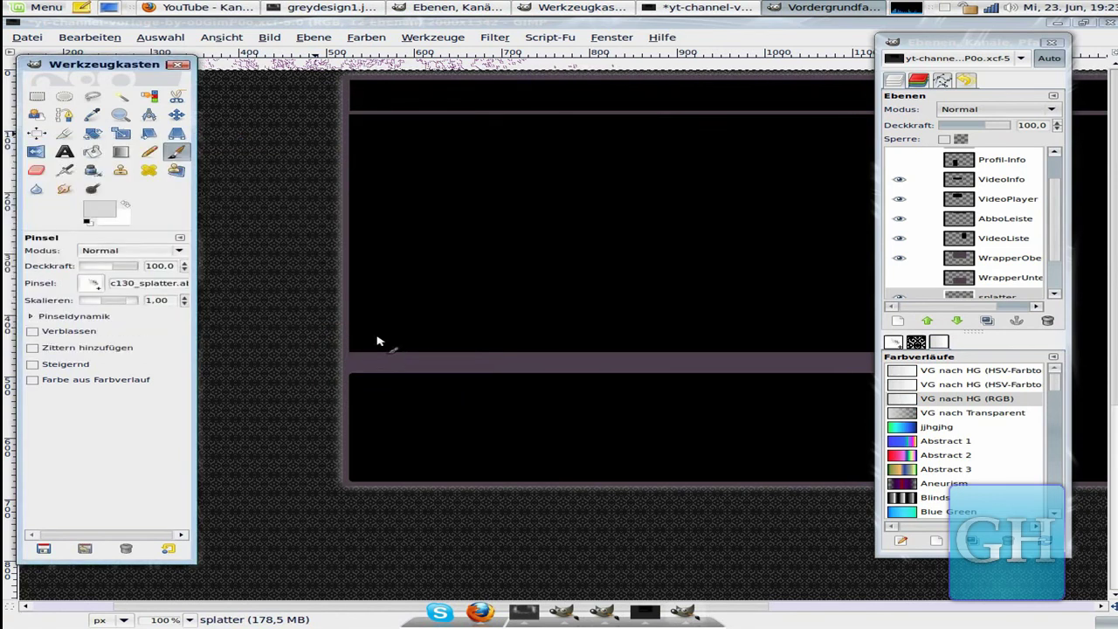
left_click(307, 288)
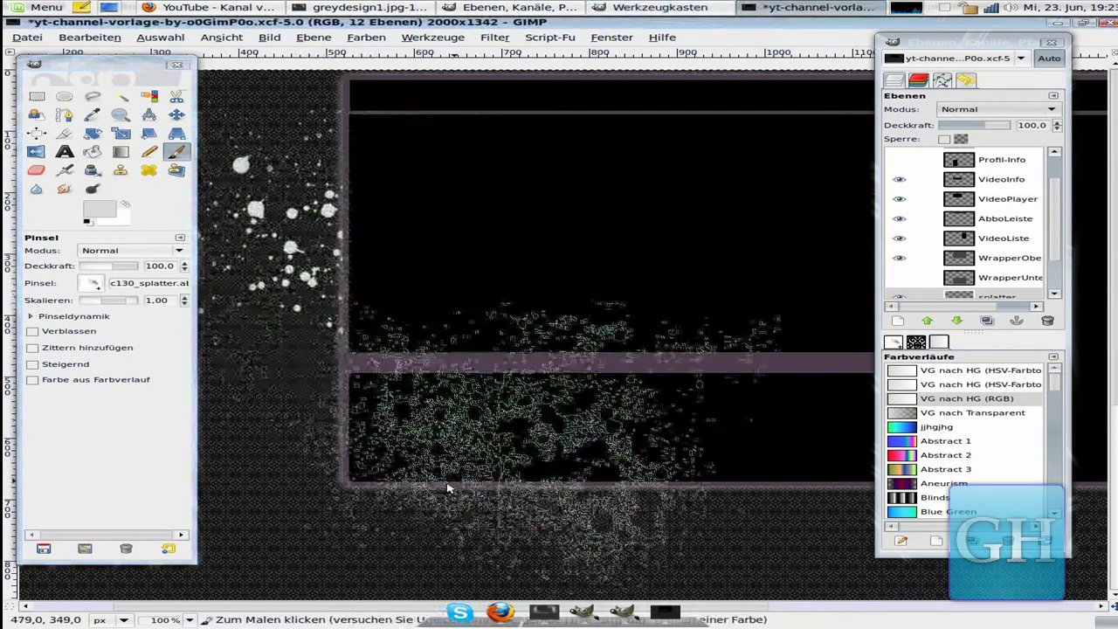
scroll(527, 601, "right", 2)
scroll(527, 601, "right", 3)
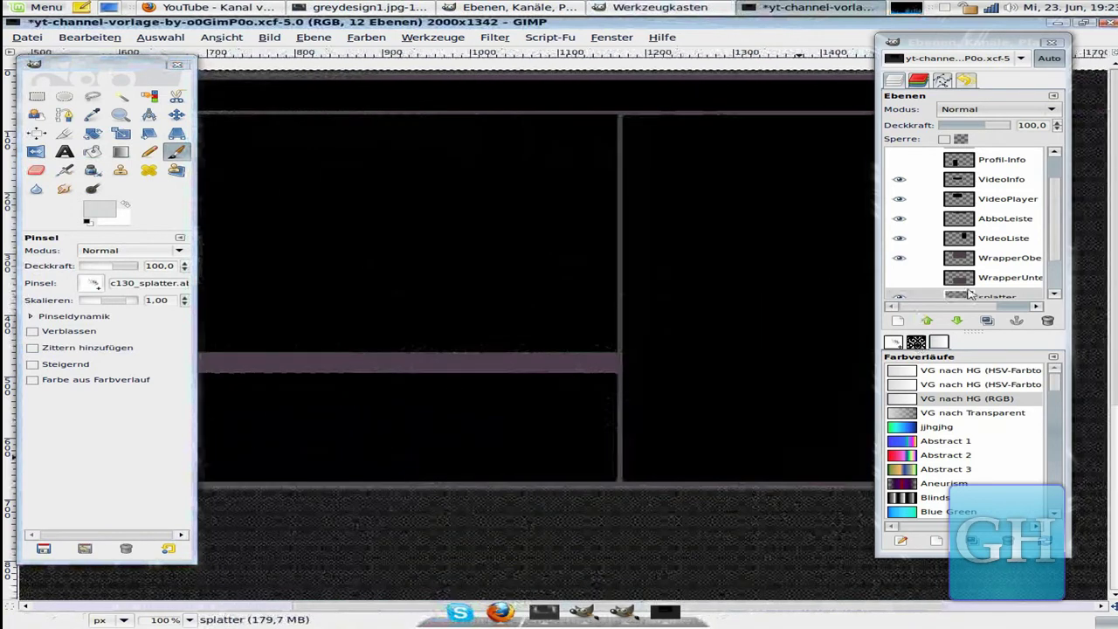
scroll(1035, 256, "down", 1)
On the splatter layer, stamp splatters near the right-hand box and beside the dark panel.
left_click(1000, 271)
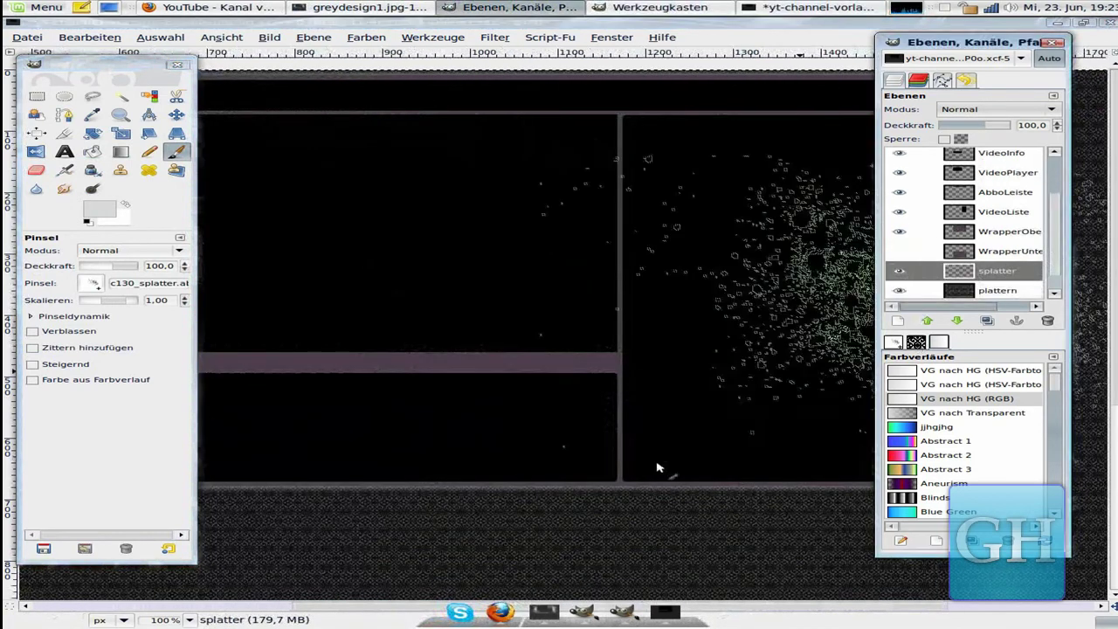
scroll(509, 519, "right", 4)
left_click(509, 519)
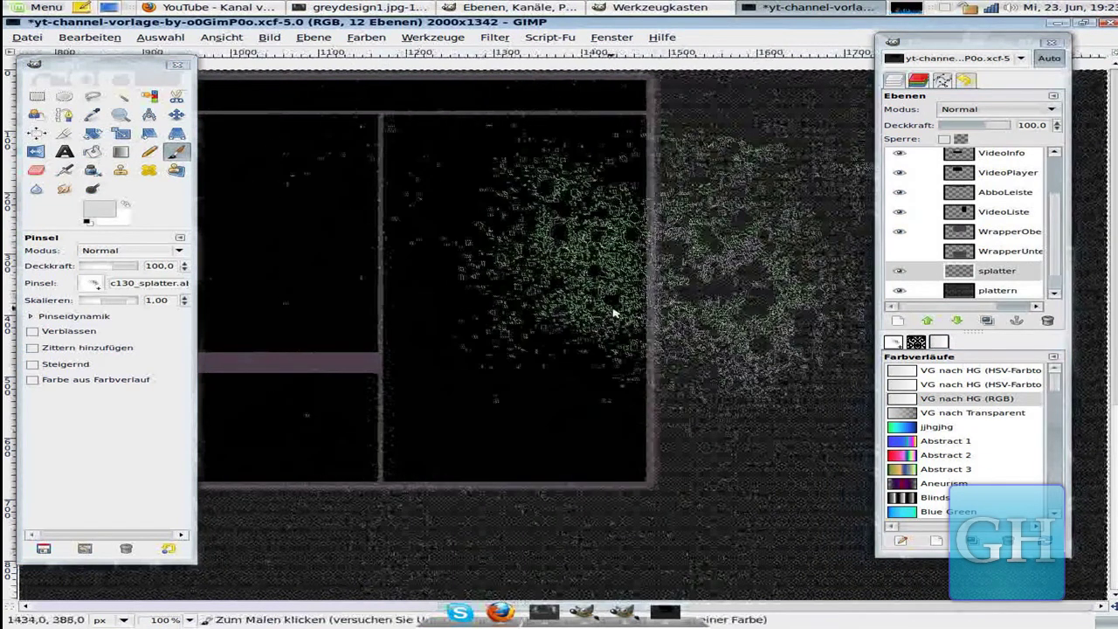
left_click(613, 313)
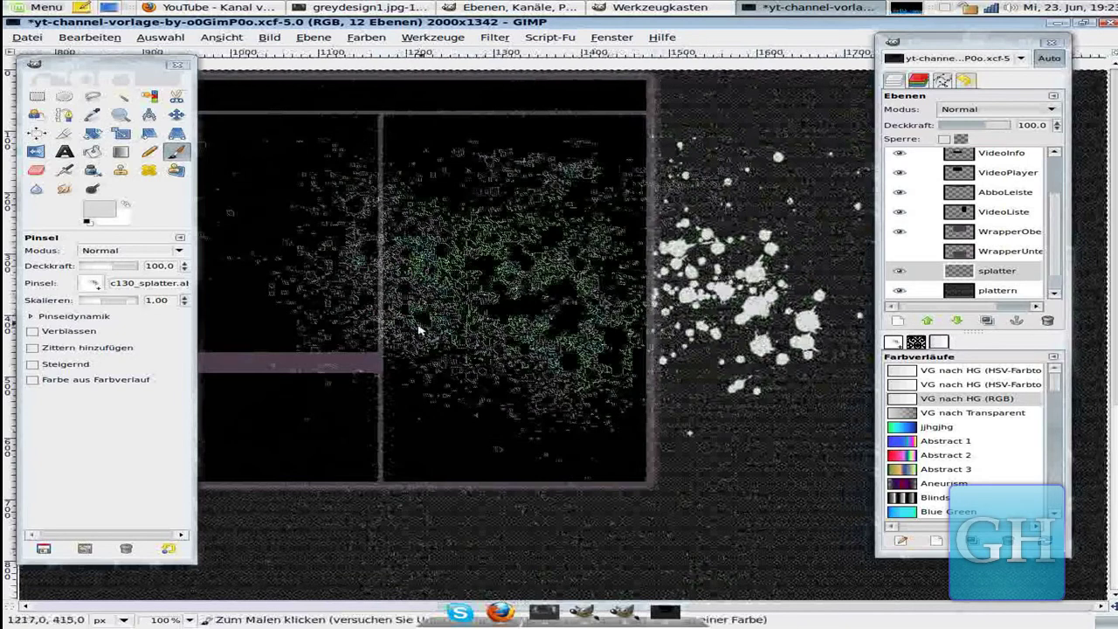
scroll(416, 610, "left", 4)
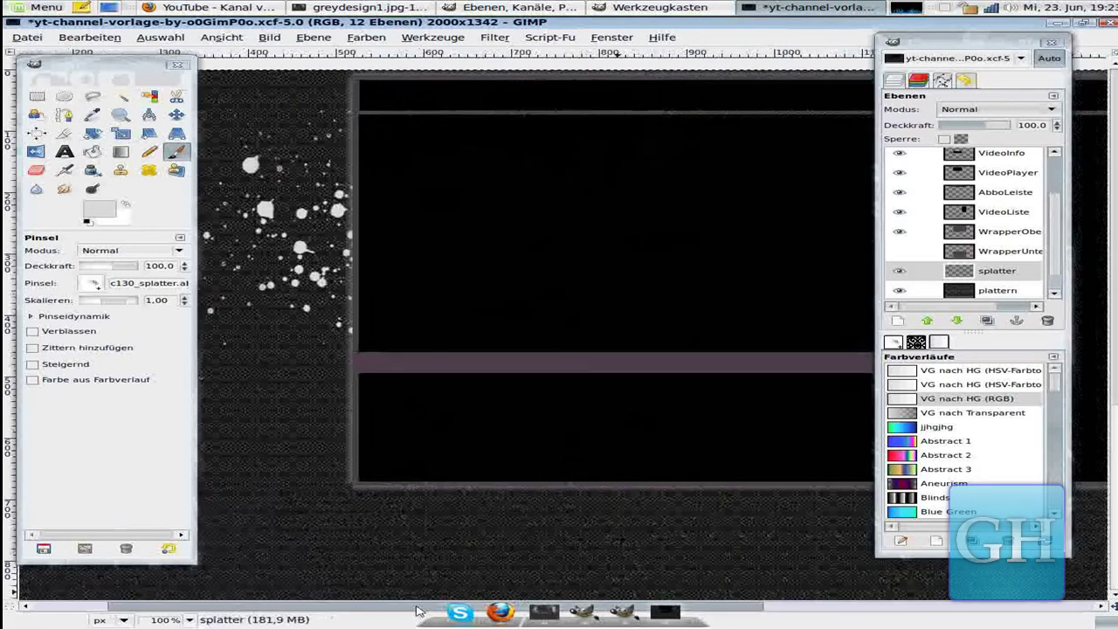
scroll(416, 610, "left", 2)
scroll(416, 609, "left", 2)
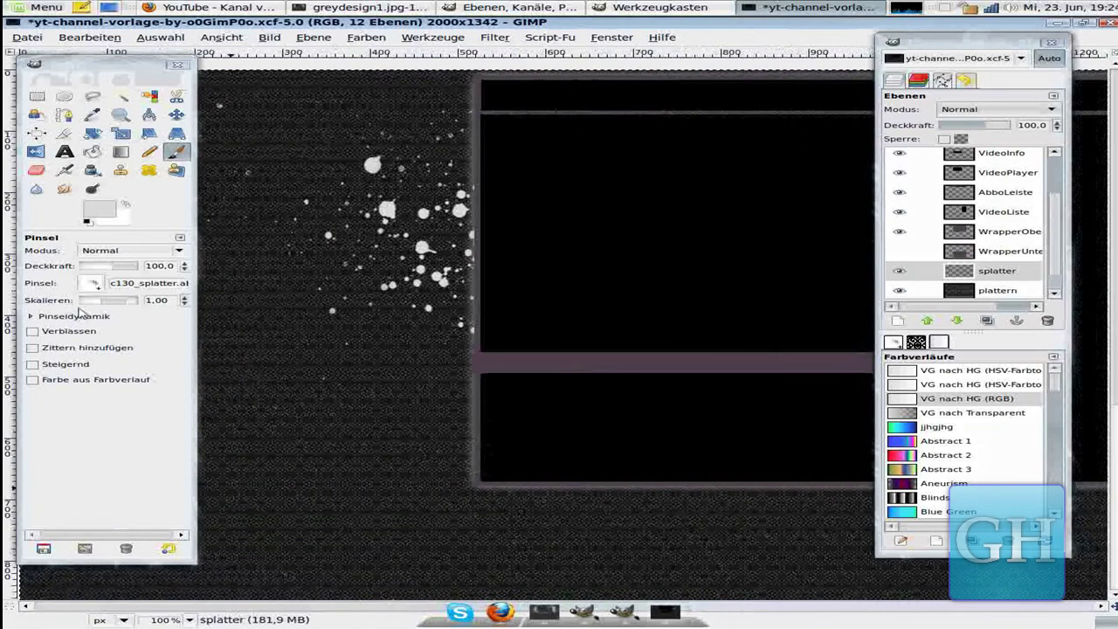
Choose the Splatter_Brushes brush from the brush popup.
left_click(92, 284)
scroll(189, 350, "down", 1)
scroll(187, 358, "down", 1)
scroll(185, 368, "down", 2)
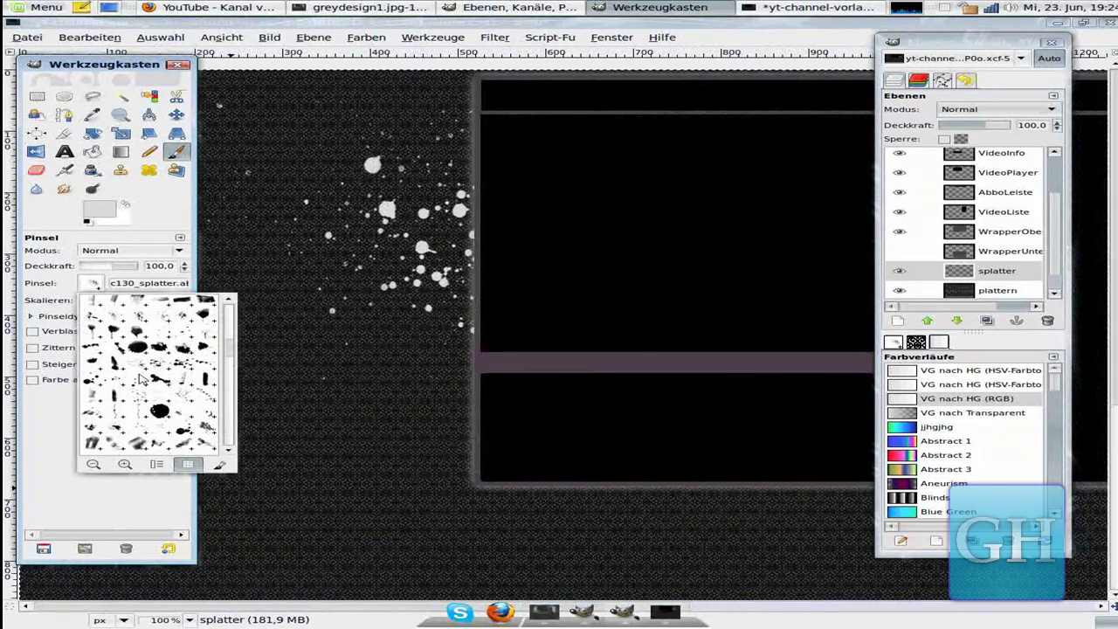
scroll(166, 361, "up", 1)
scroll(175, 365, "up", 1)
scroll(179, 369, "up", 1)
scroll(182, 371, "up", 1)
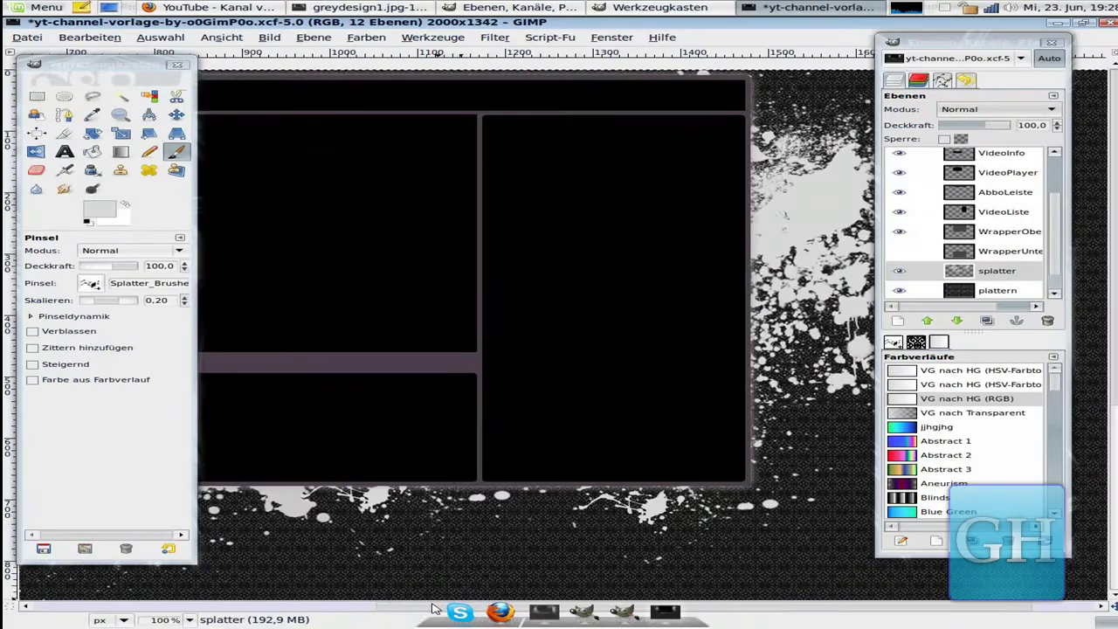
Paint large splatters at scale 0.20 around the boxes, then zoom out to see the whole layout.
left_click_drag(417, 607, 212, 614)
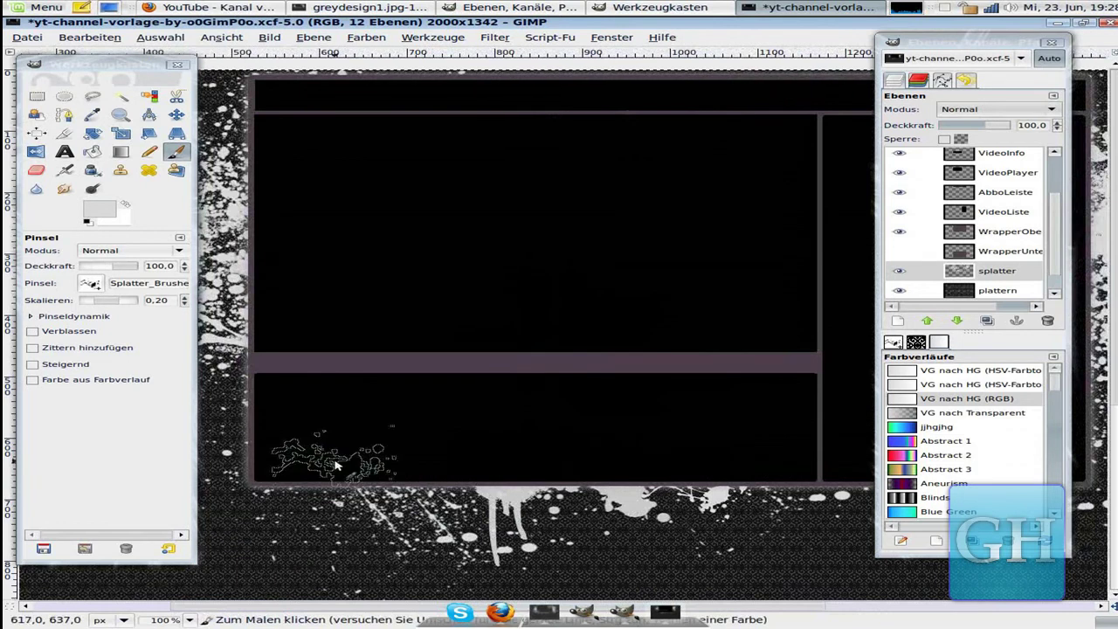
left_click(121, 115)
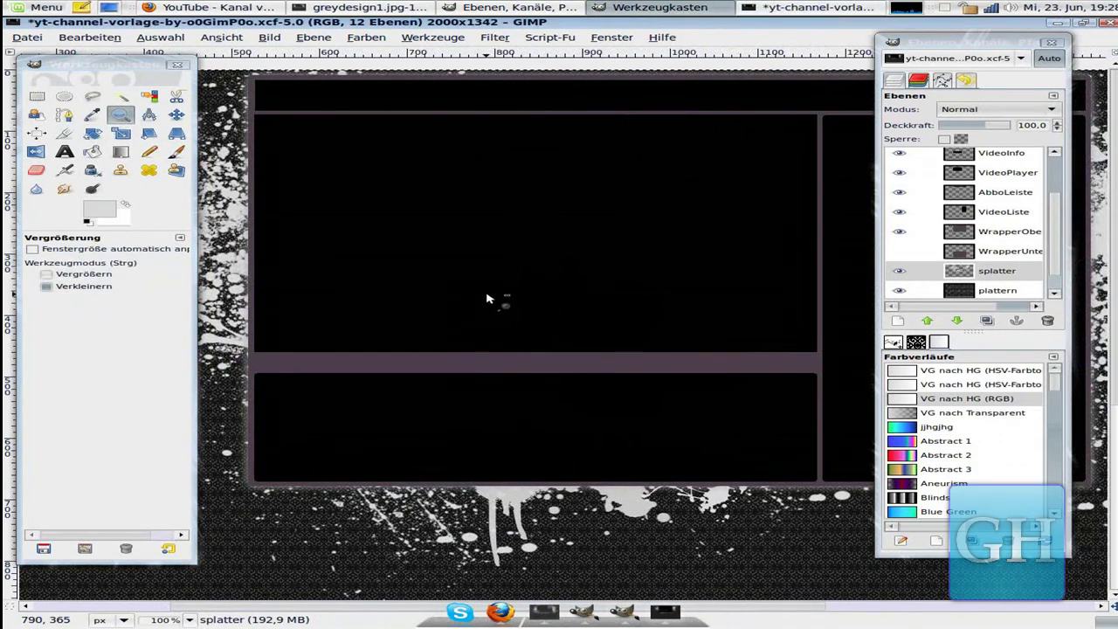
left_click(487, 299)
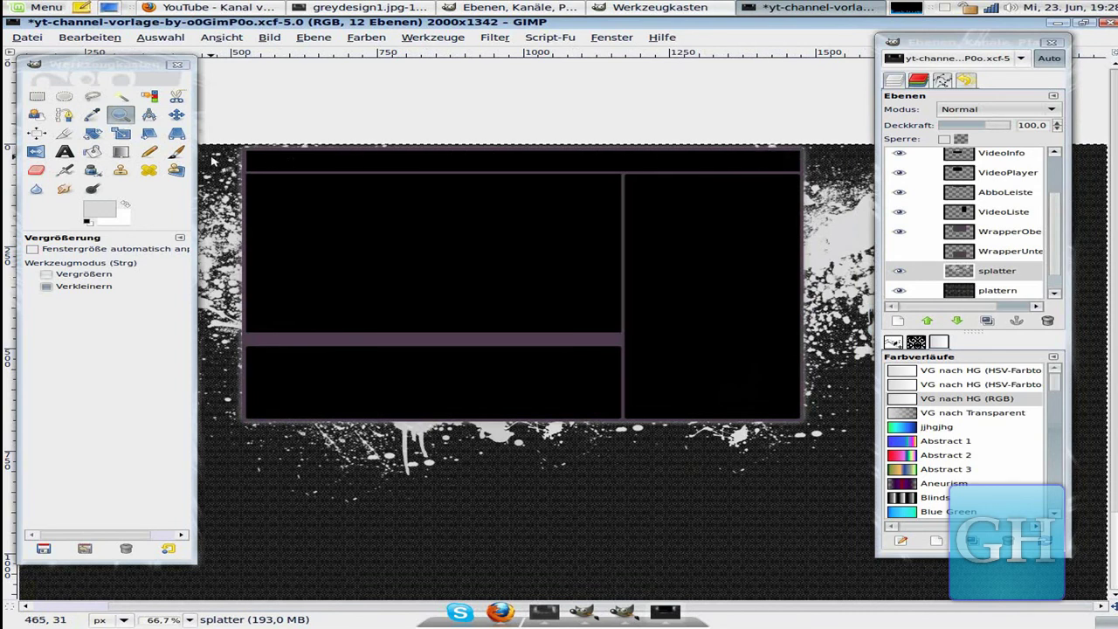
Make WrapperOben active and briefly lower its opacity to check the splatter beneath.
scroll(982, 250, "up", 1)
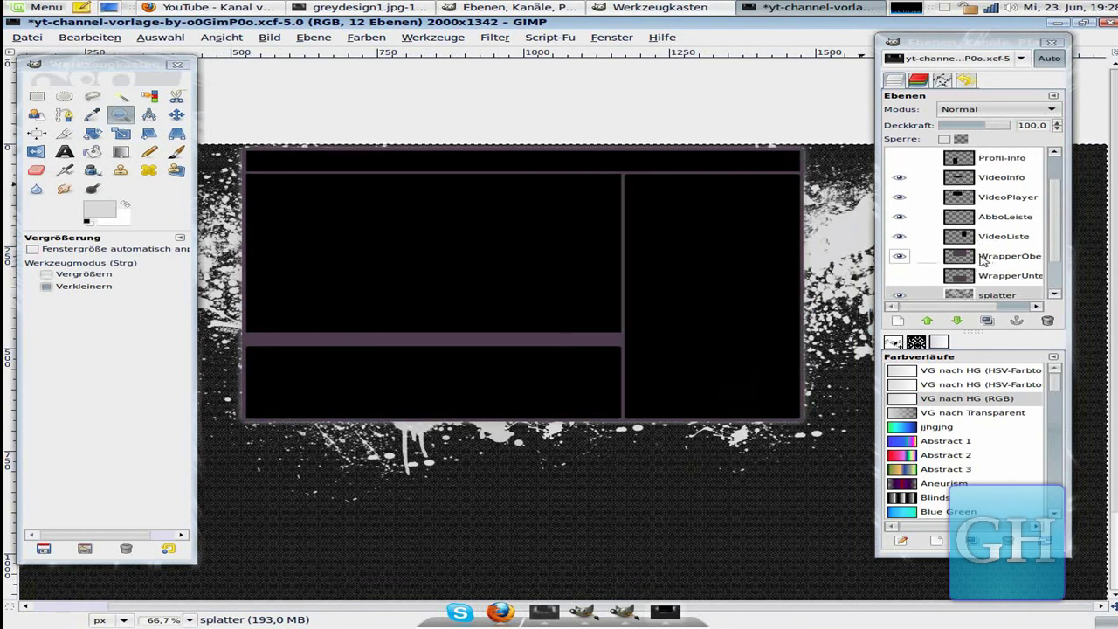
left_click(983, 258)
left_click_drag(1002, 127, 954, 127)
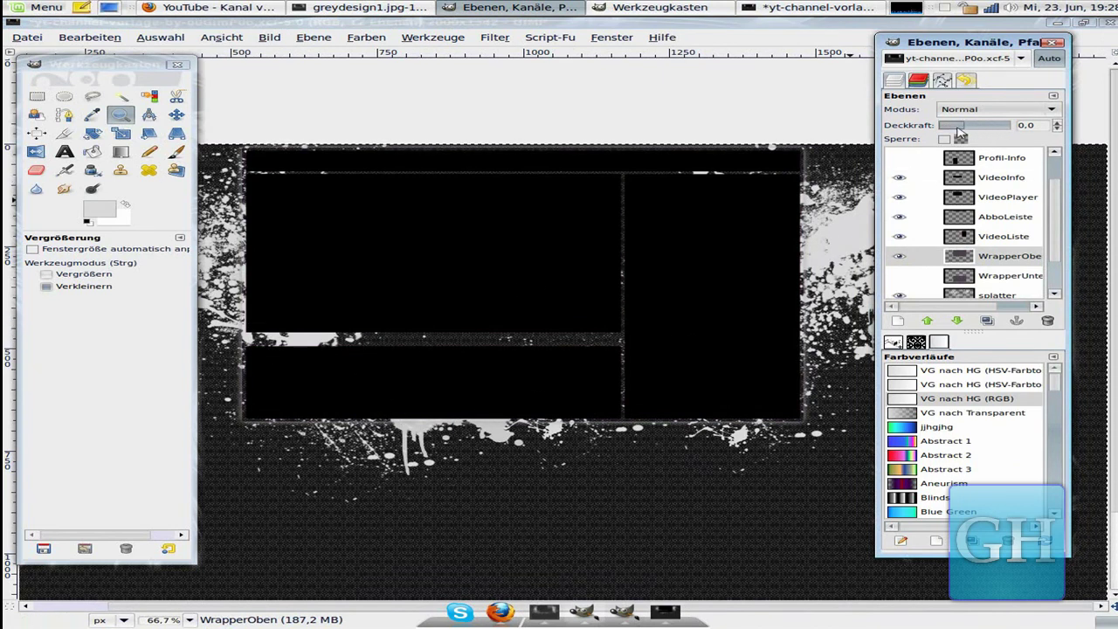
left_click_drag(990, 130, 1013, 130)
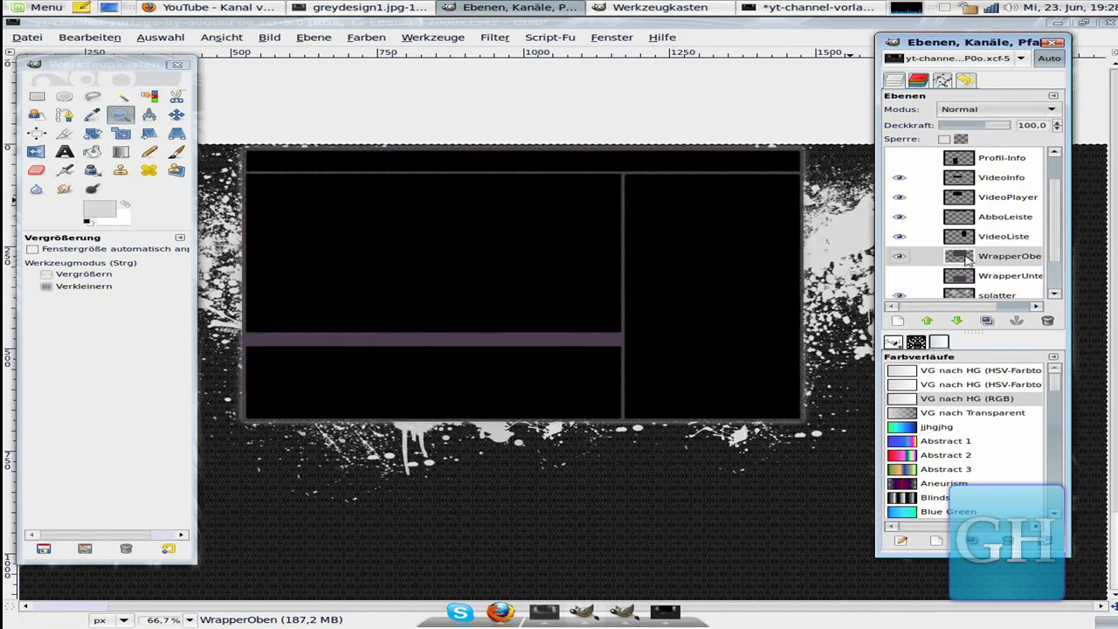
Select WrapperOben's area via Auswahl aus Alphakanal, then make the splatter layer active.
left_click(966, 259)
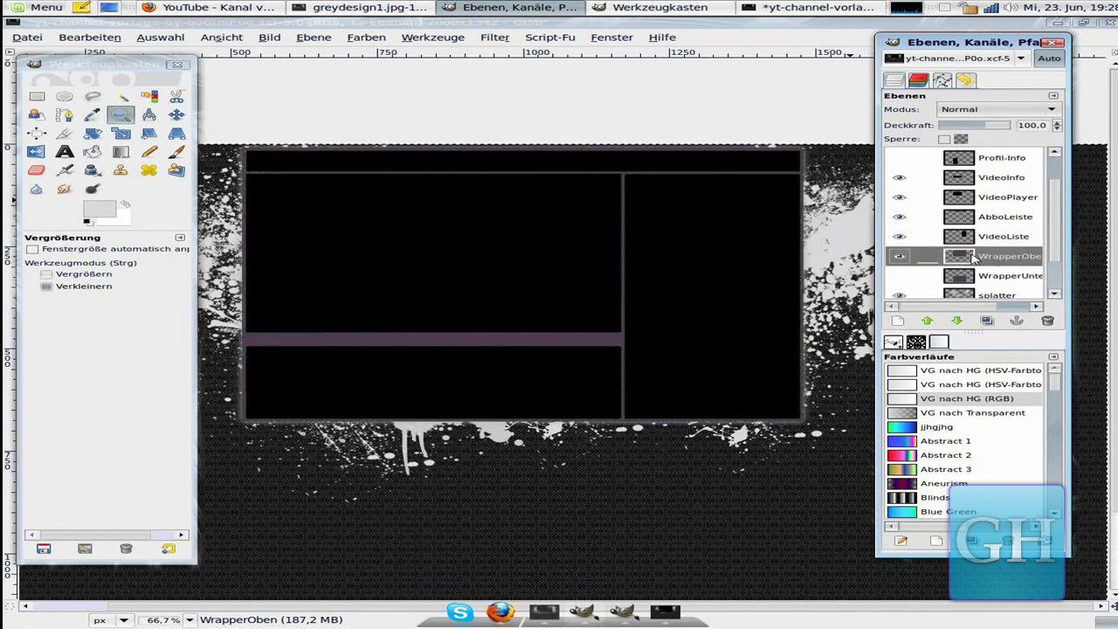
right_click(973, 258)
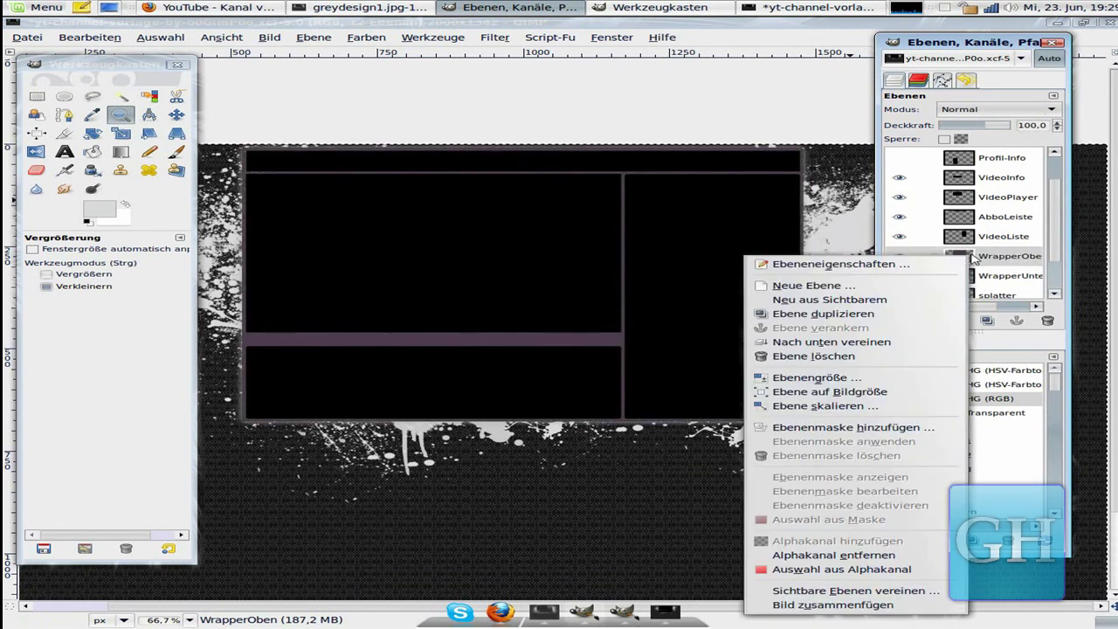
left_click(911, 569)
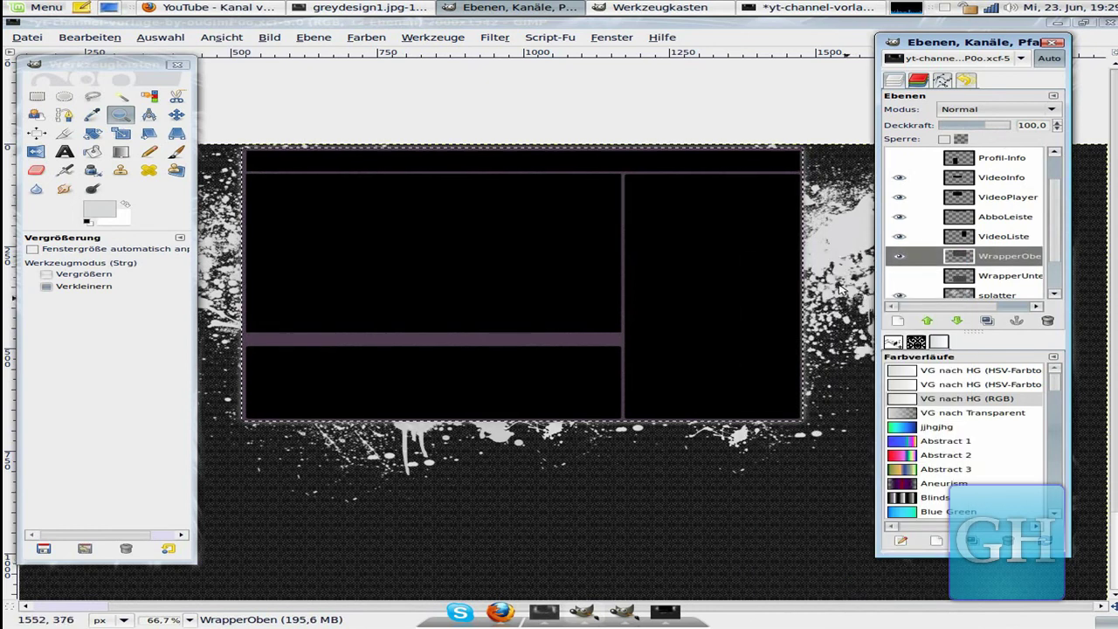
scroll(1004, 265, "down", 1)
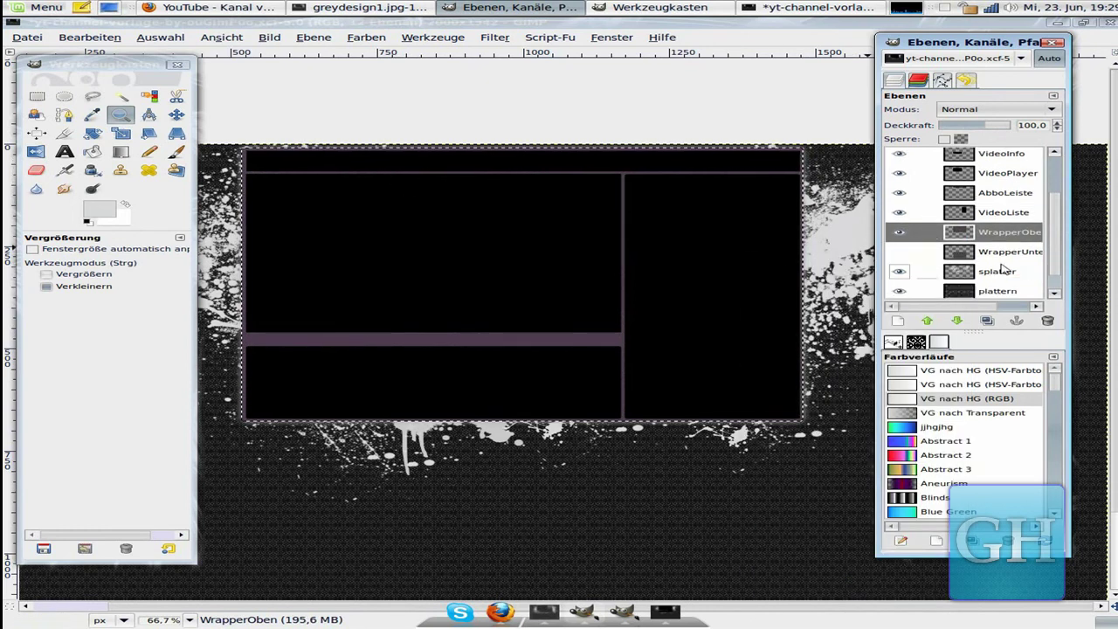
left_click(990, 274)
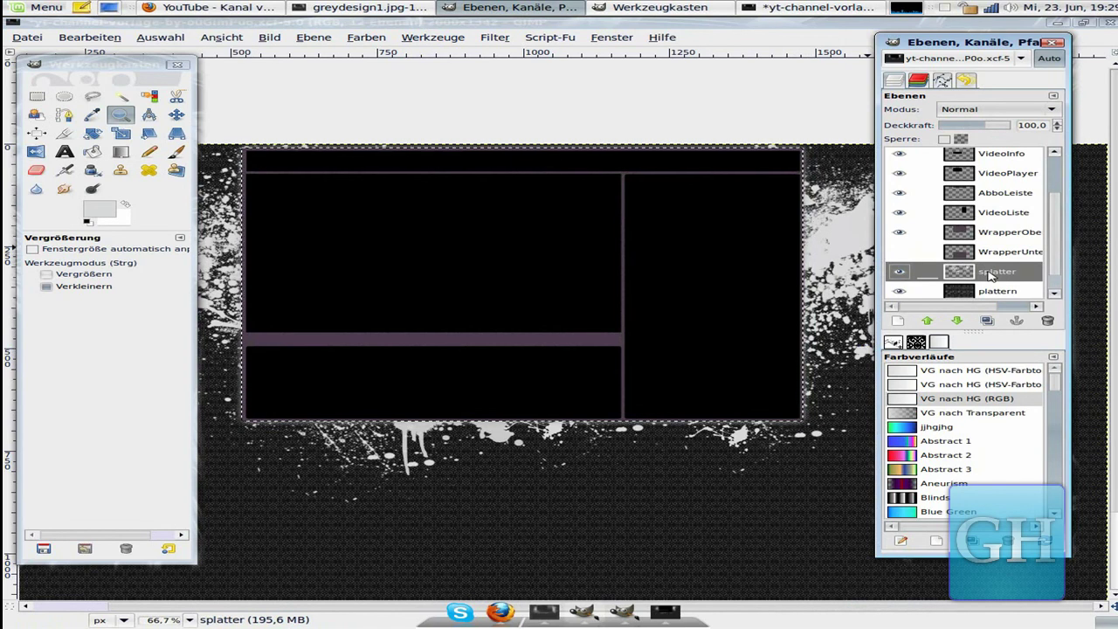
left_click(85, 38)
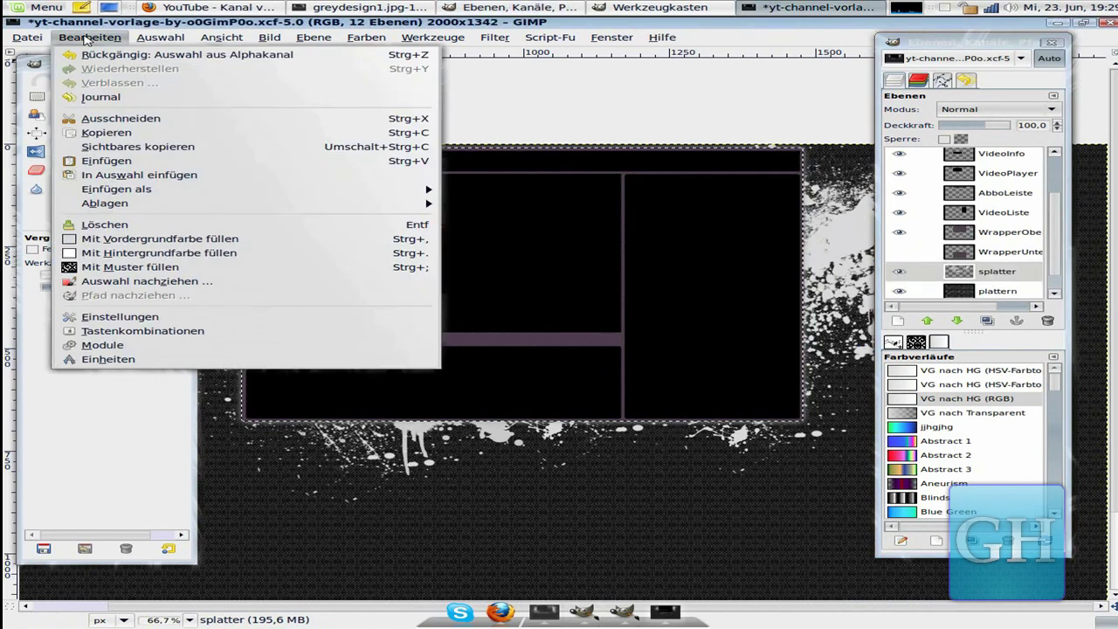
Cut the selected area out of the splatter layer with Bearbeiten > Ausschneiden.
left_click(147, 119)
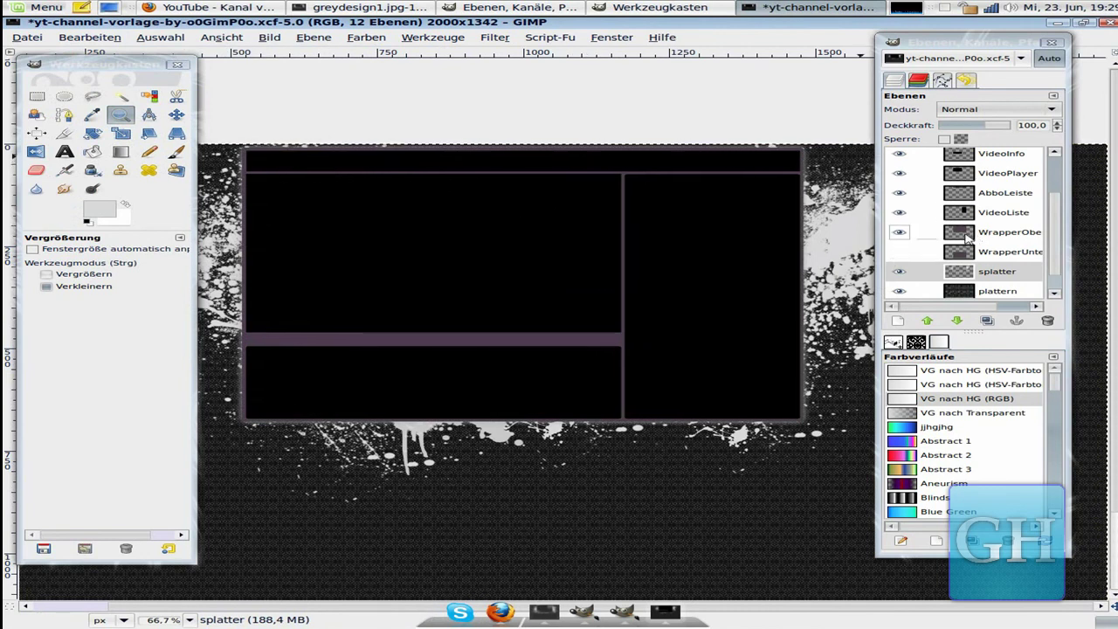
On WrapperOben, pick Bucket Fill and set the foreground colour to black.
left_click(995, 237)
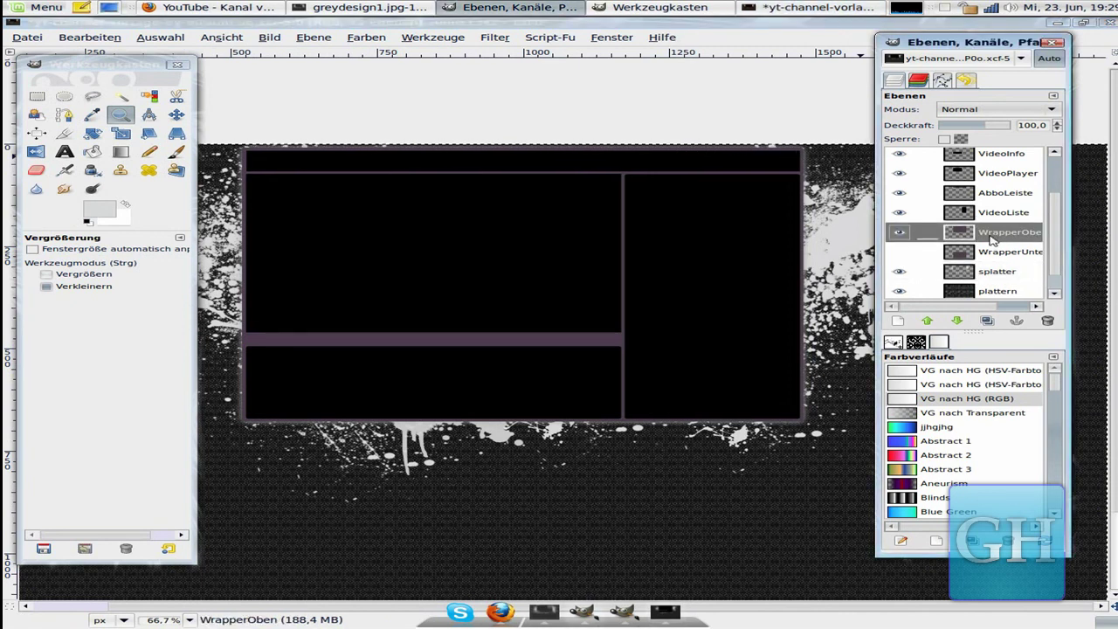
left_click(93, 151)
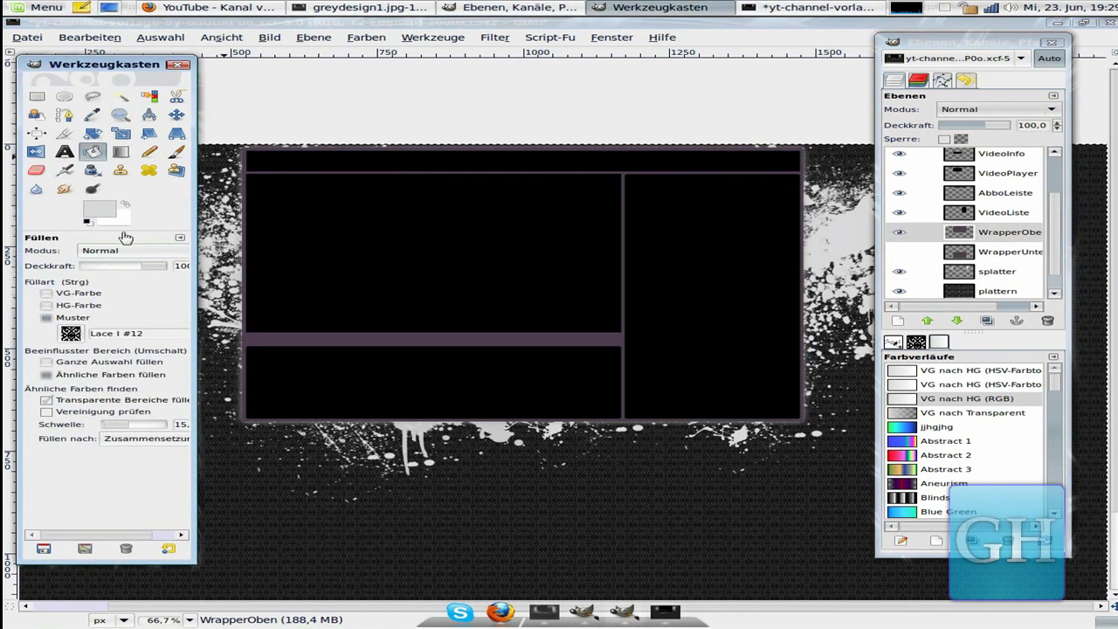
left_click(104, 214)
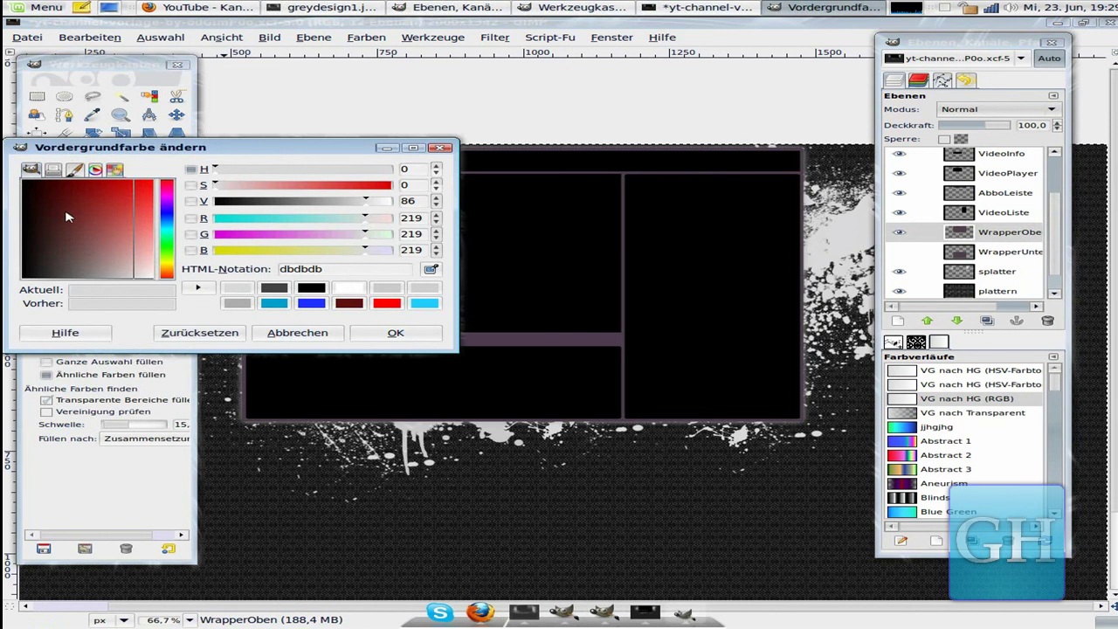
left_click(312, 288)
left_click(396, 333)
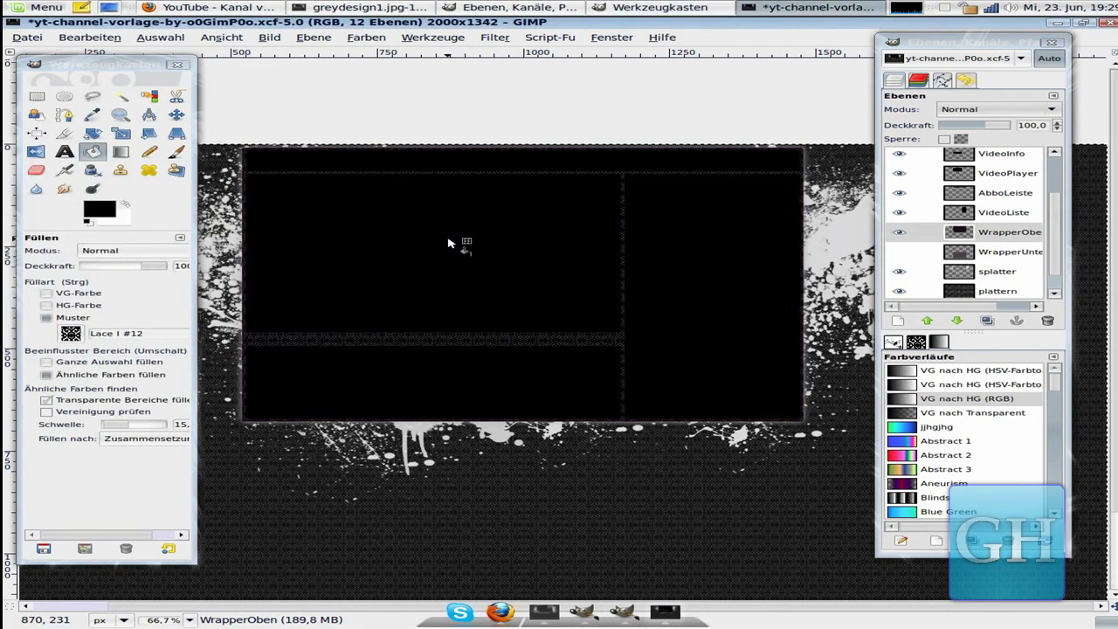
Refill the frame borders with black foreground colour instead of pattern and set the layer mode to Division.
key("ctrl+z")
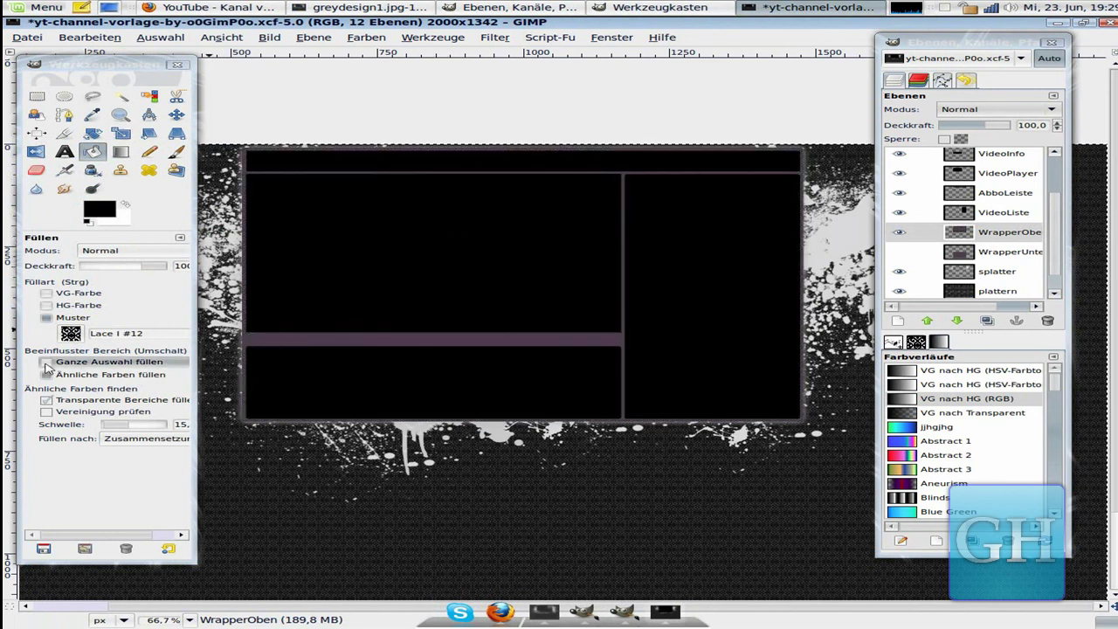
left_click(54, 293)
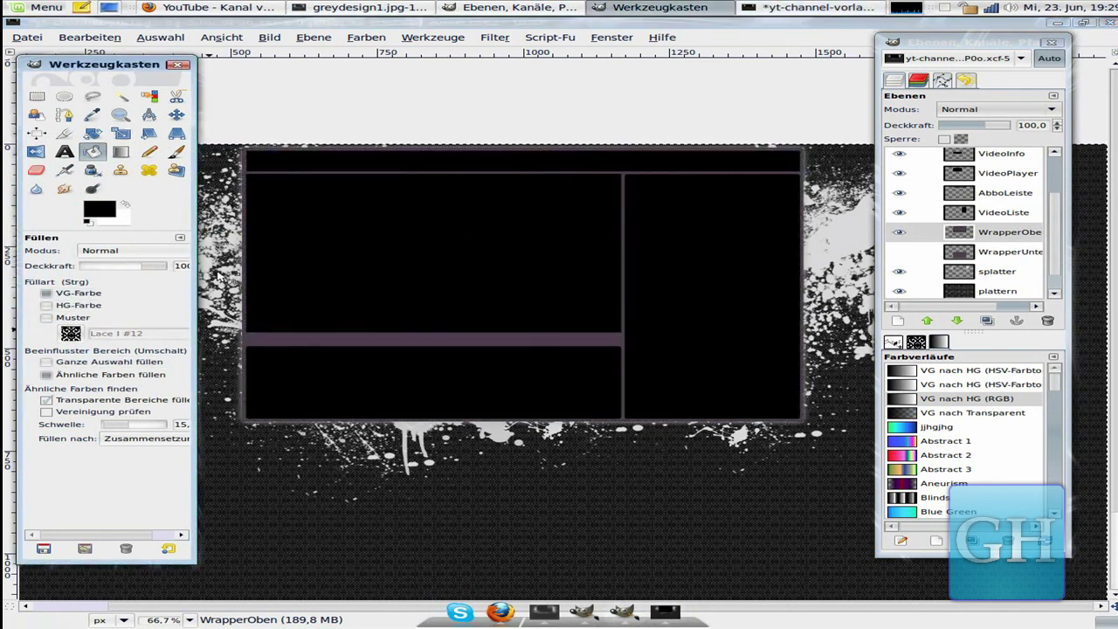
left_click(274, 244)
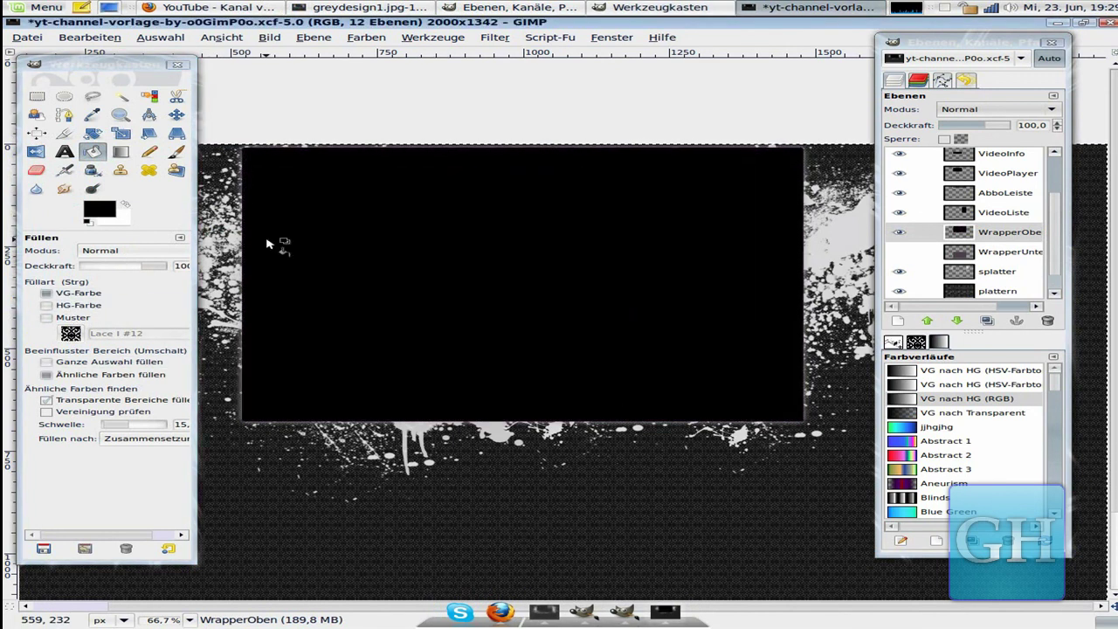
left_click(1009, 115)
left_click(1009, 121)
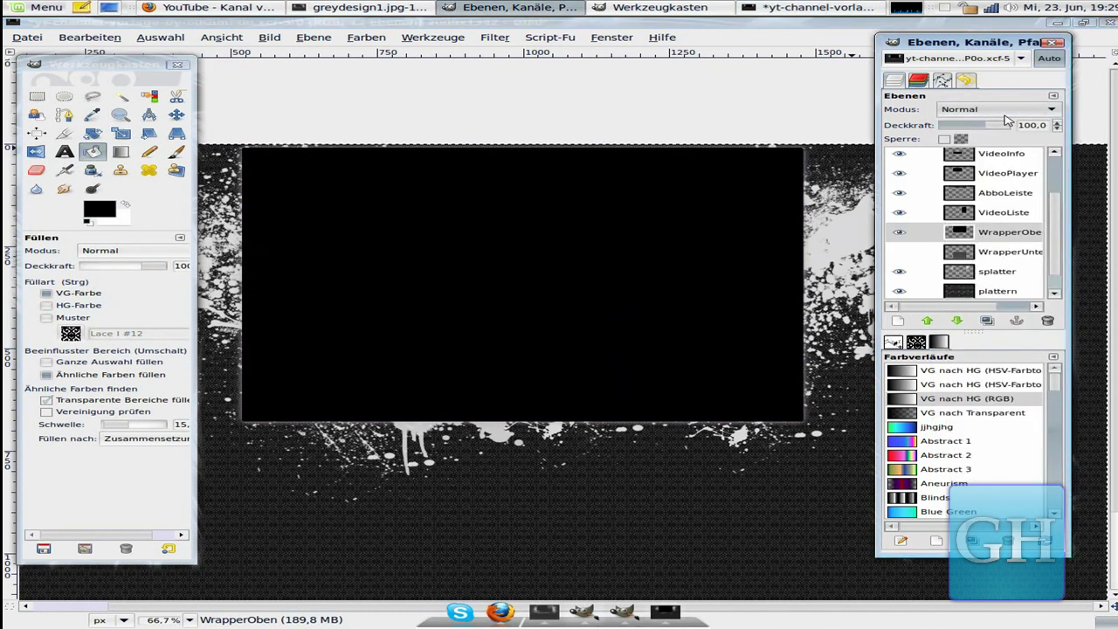
scroll(1006, 113, "up", 2)
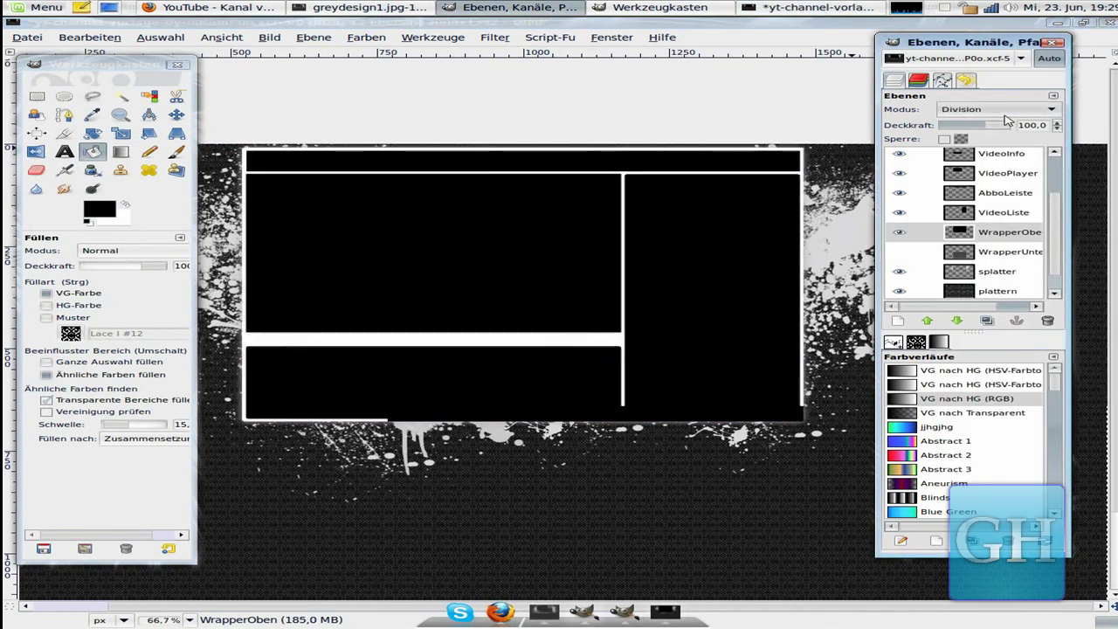